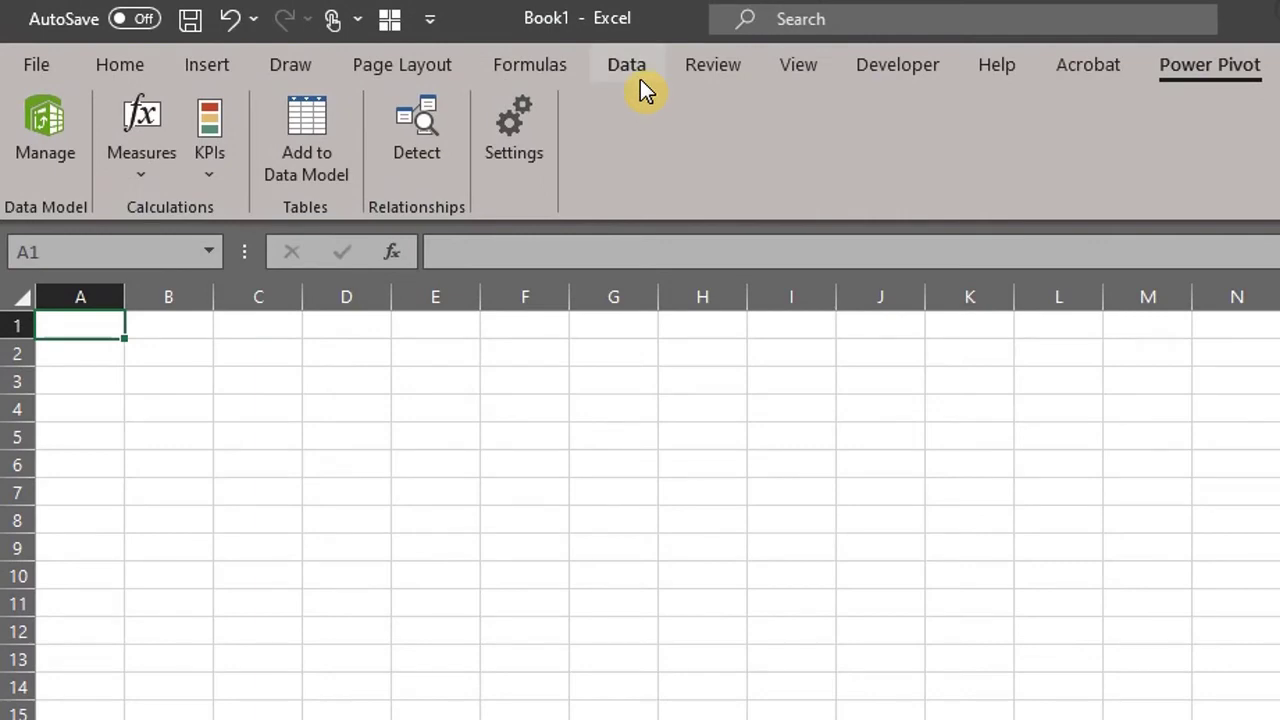
Confirm in the COM Add-ins list that Microsoft Power Pivot for Excel is ticked, then cancel
left_click(640, 79)
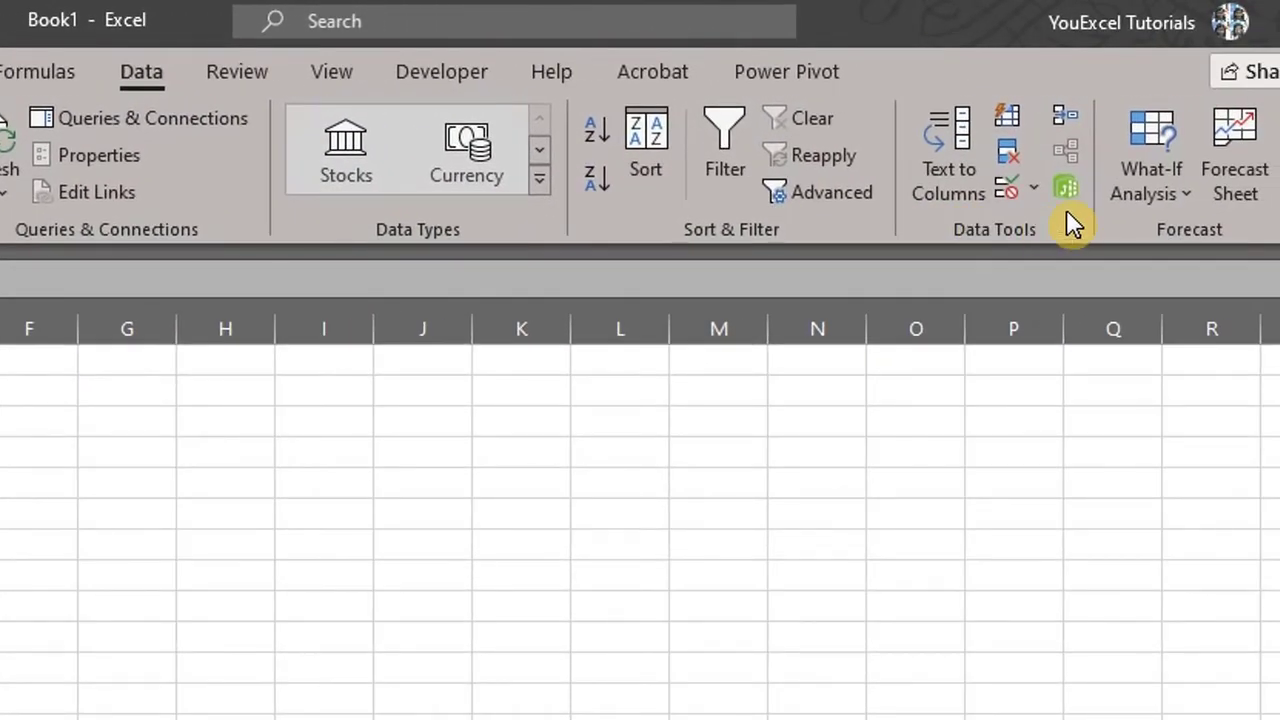
right_click(880, 140)
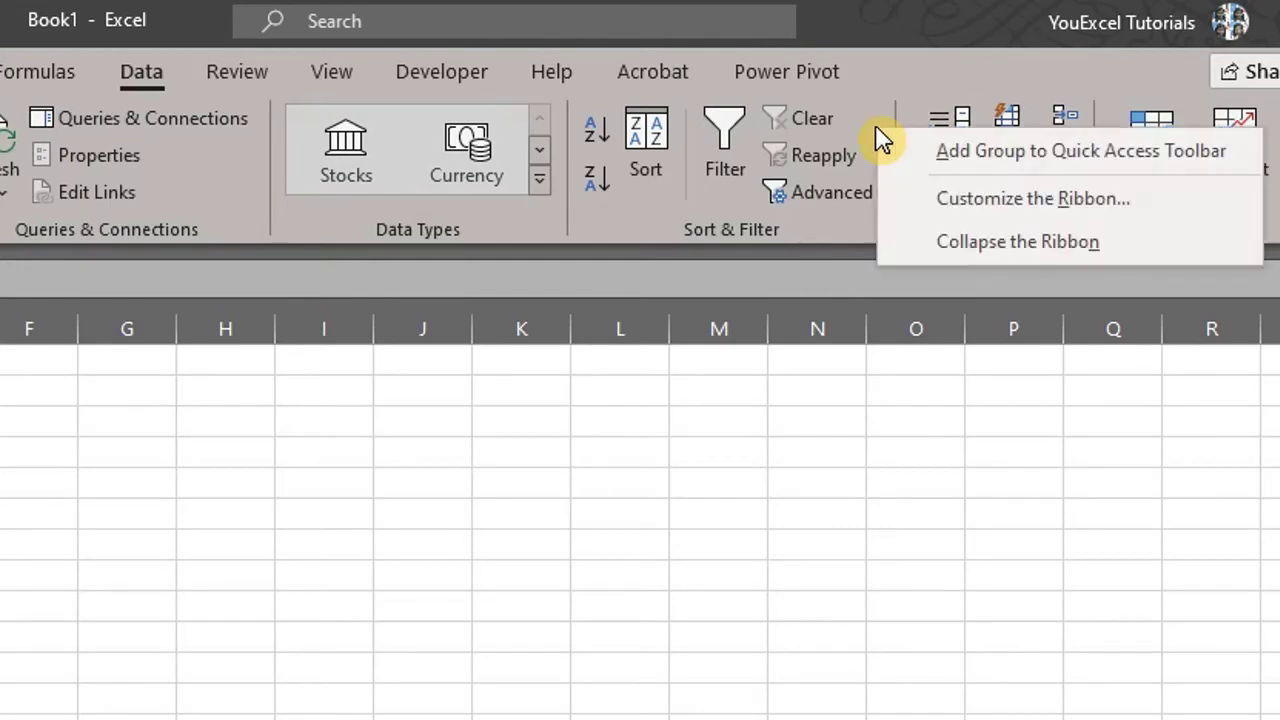
left_click(1050, 200)
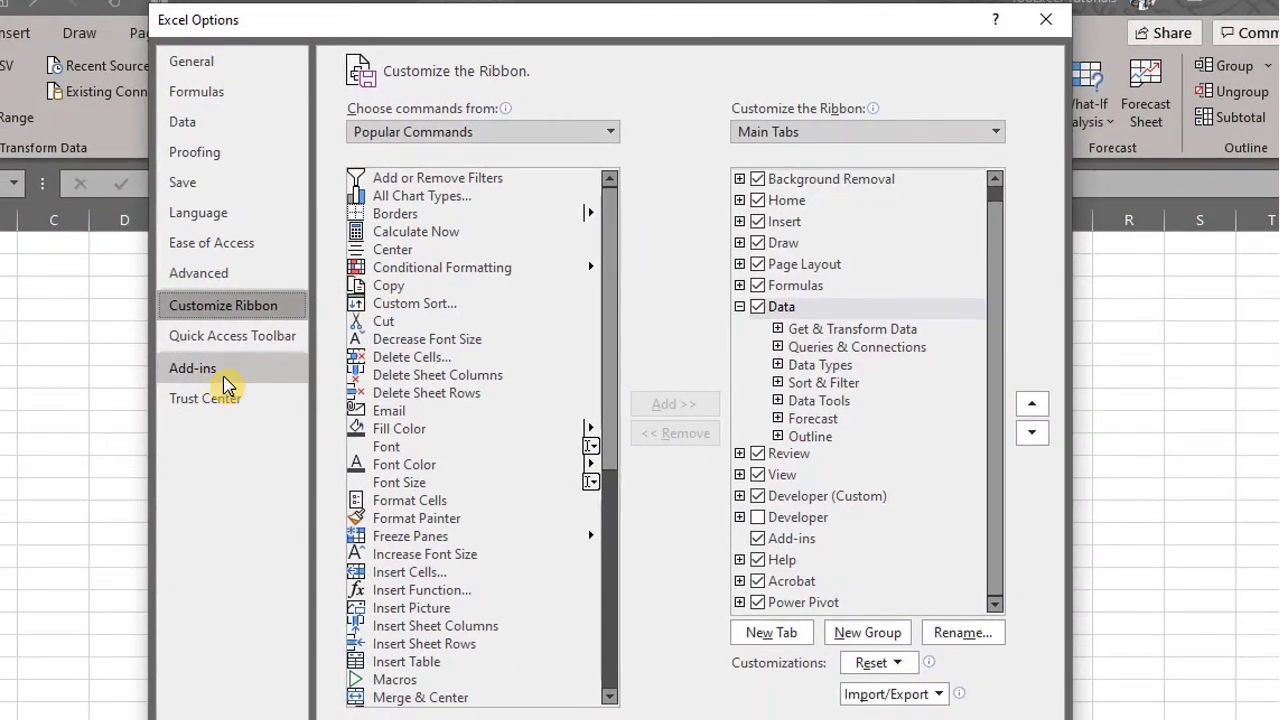
left_click(223, 384)
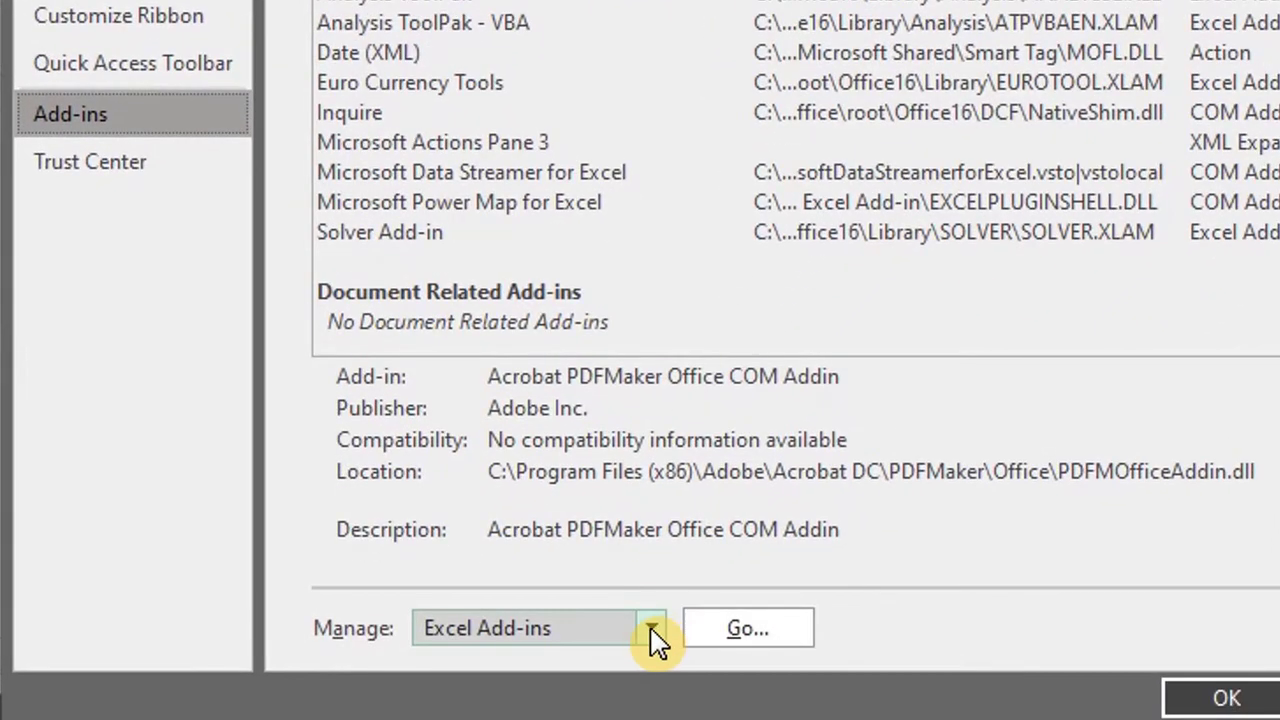
left_click(651, 628)
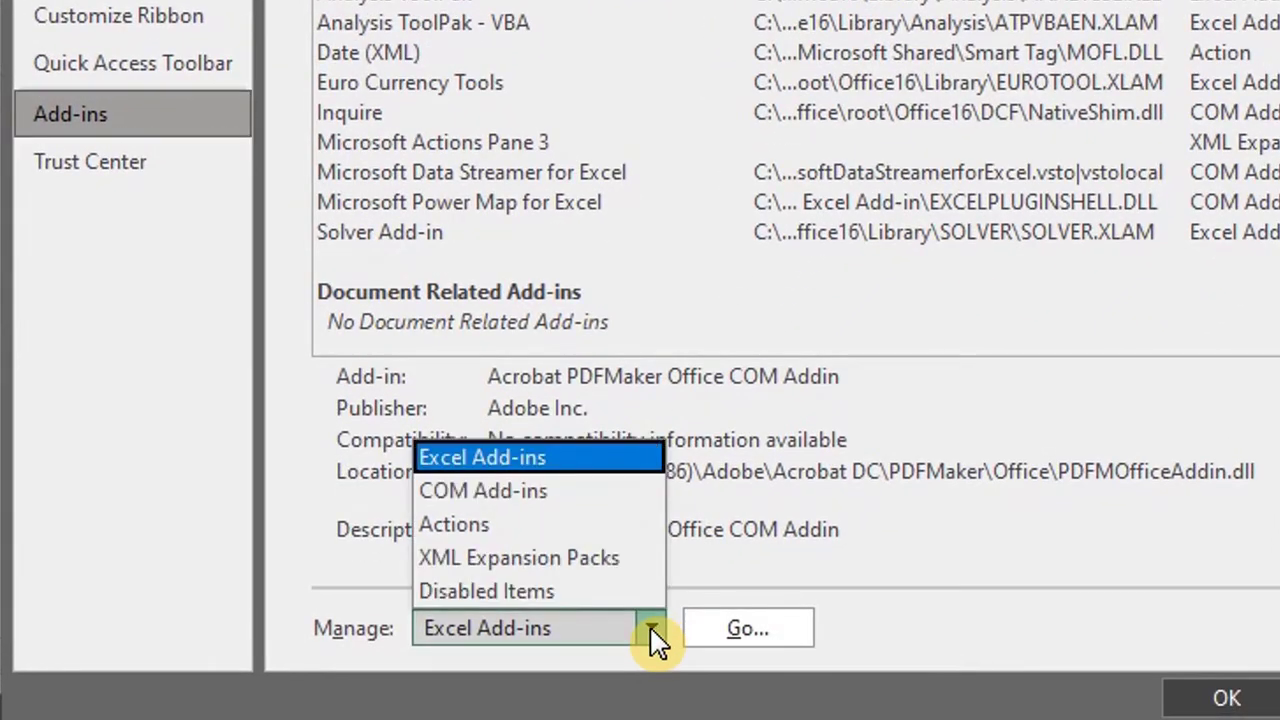
left_click(579, 490)
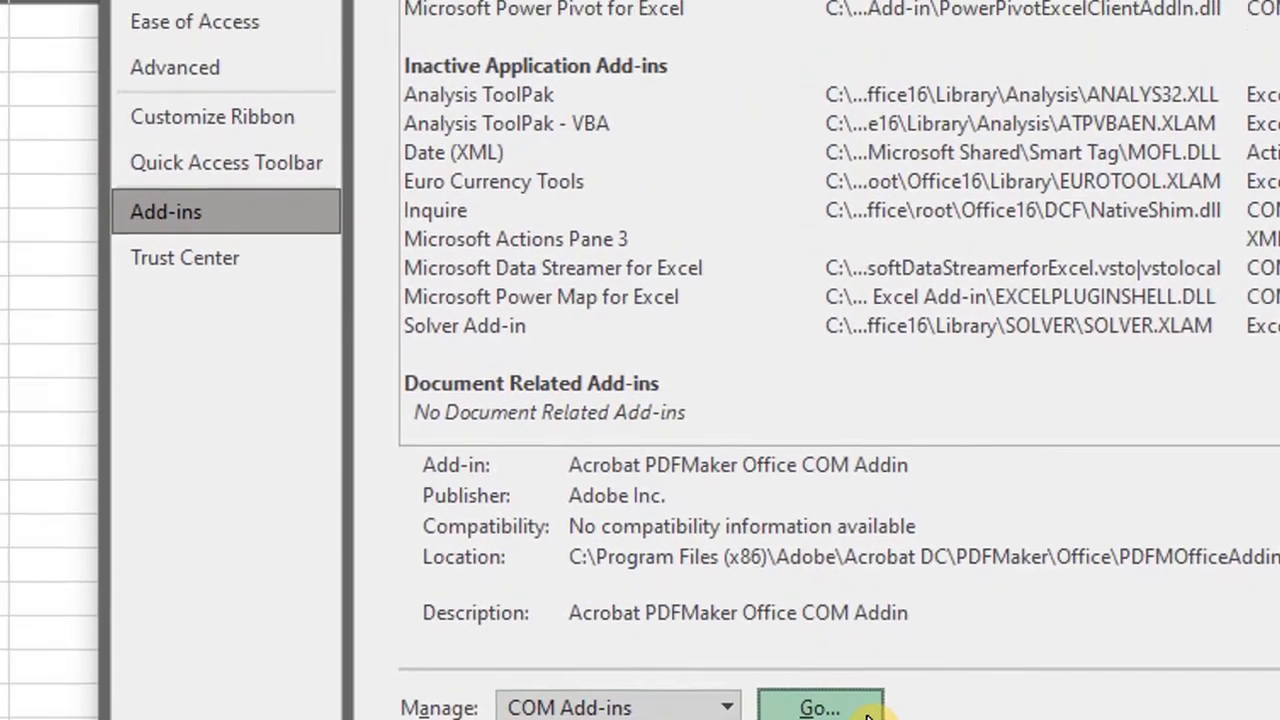
left_click(790, 638)
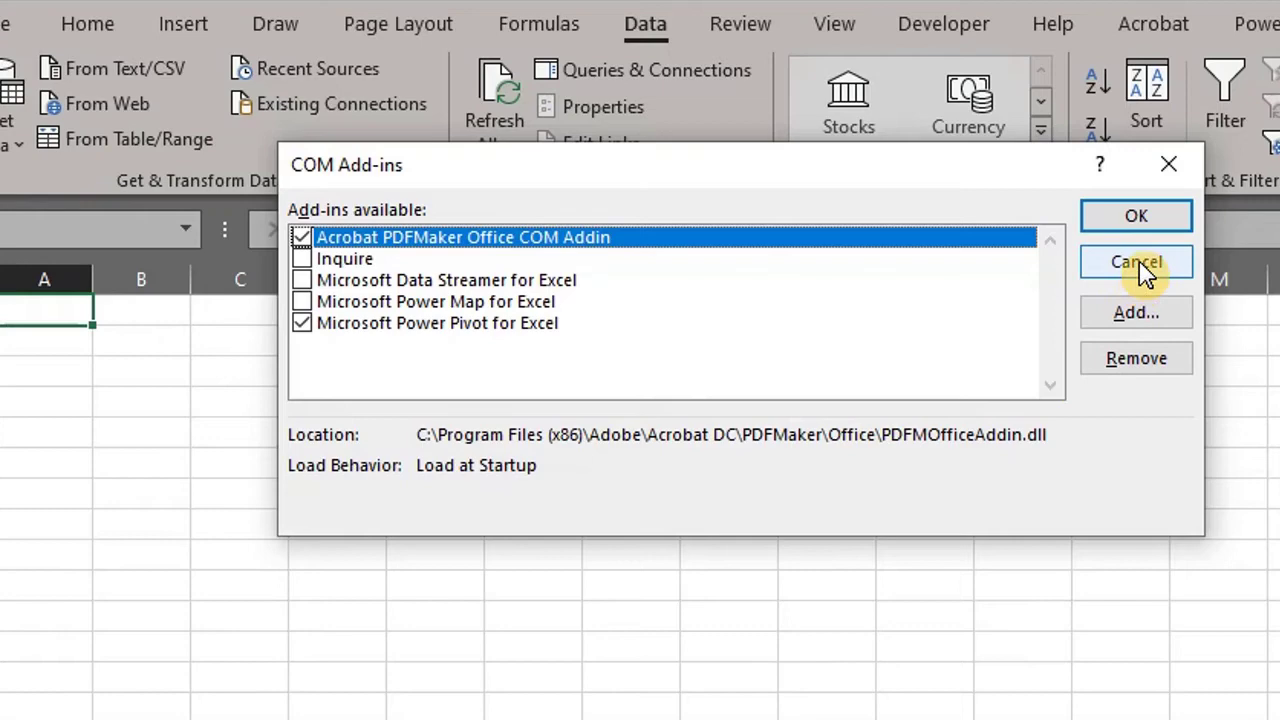
left_click(1166, 265)
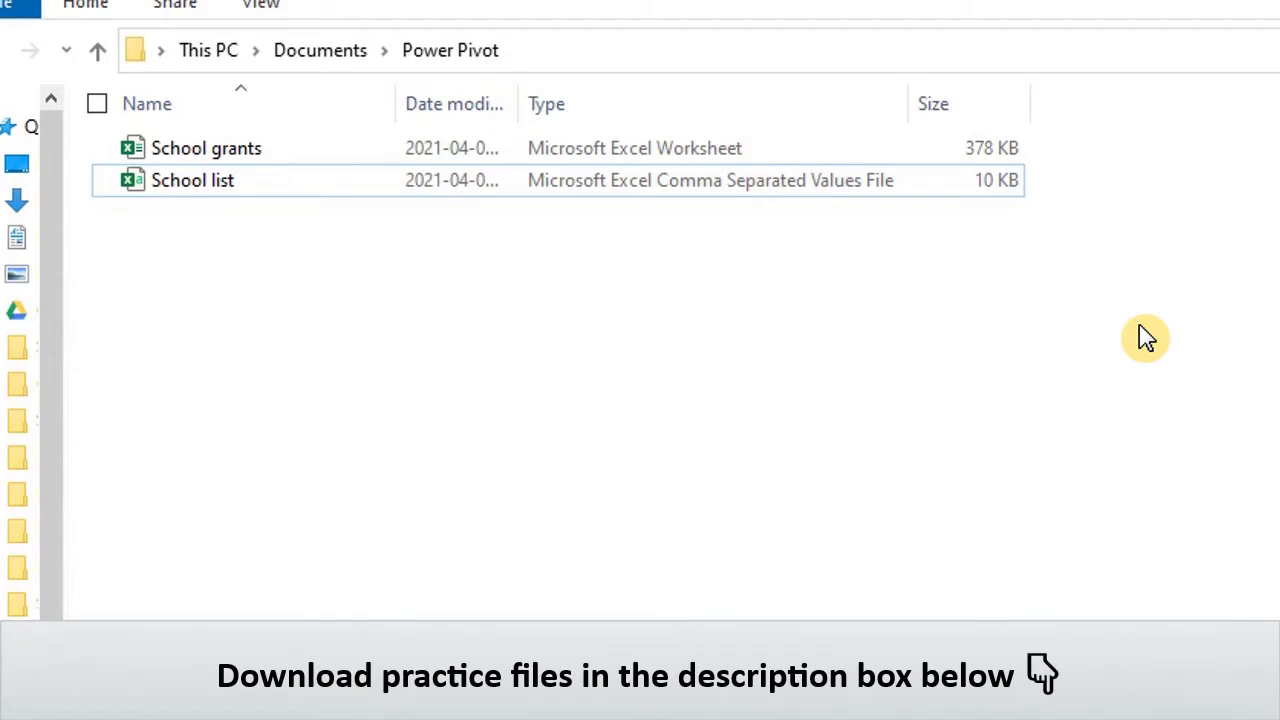
Open the School grants workbook from Documents › Power Pivot
left_click(310, 163)
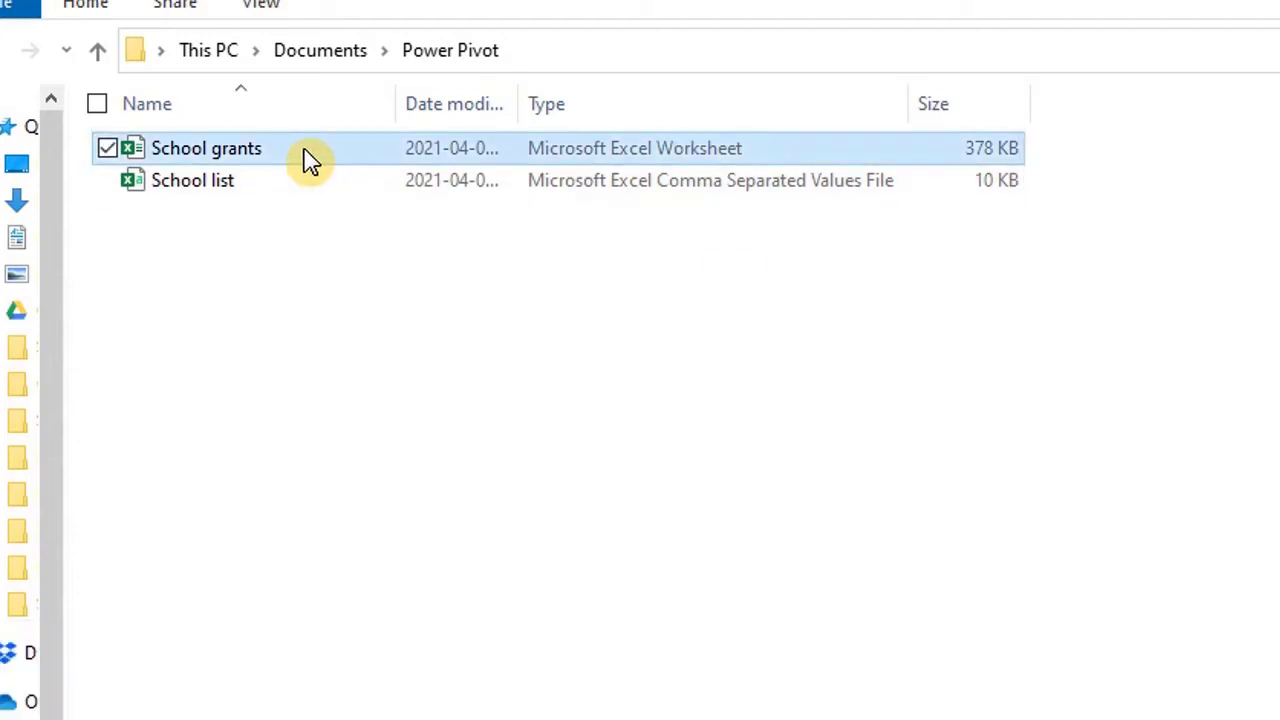
double_click(310, 163)
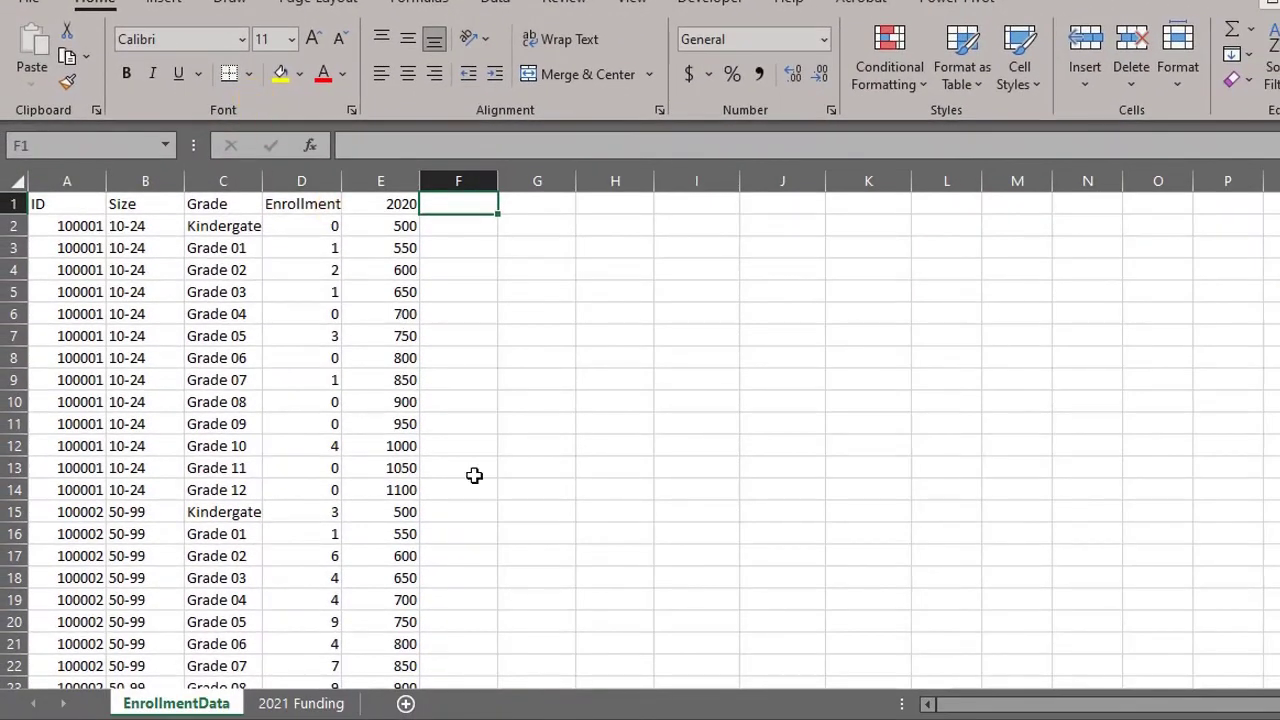
View the 2021 Funding sheet, then open the School list CSV
left_click(330, 705)
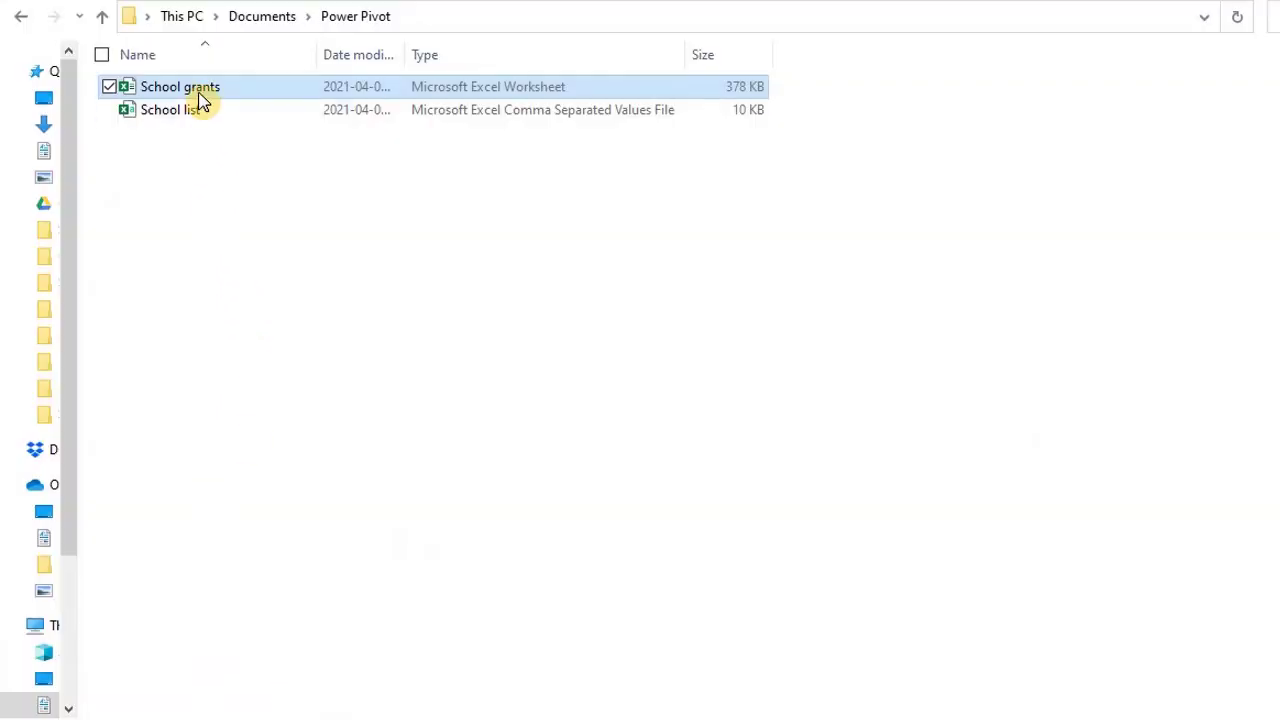
double_click(180, 110)
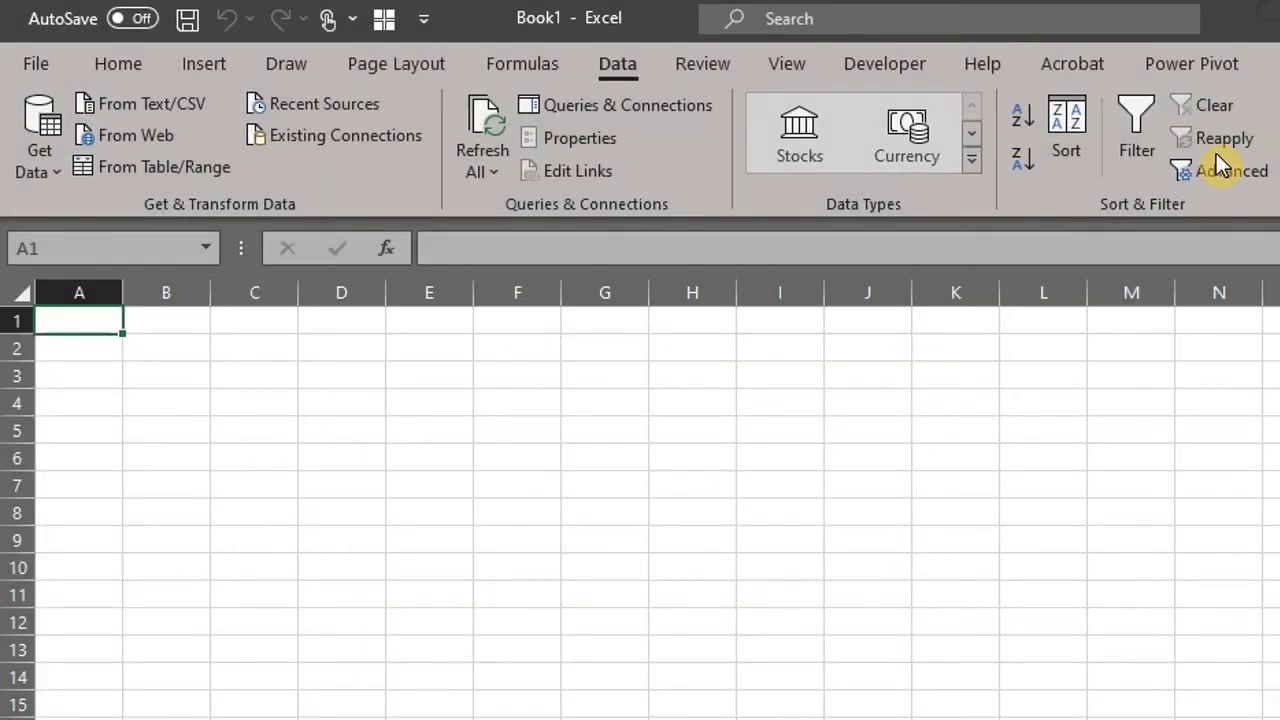
Launch Book1's Power Pivot for Excel window with Power Pivot › Manage
left_click(1240, 64)
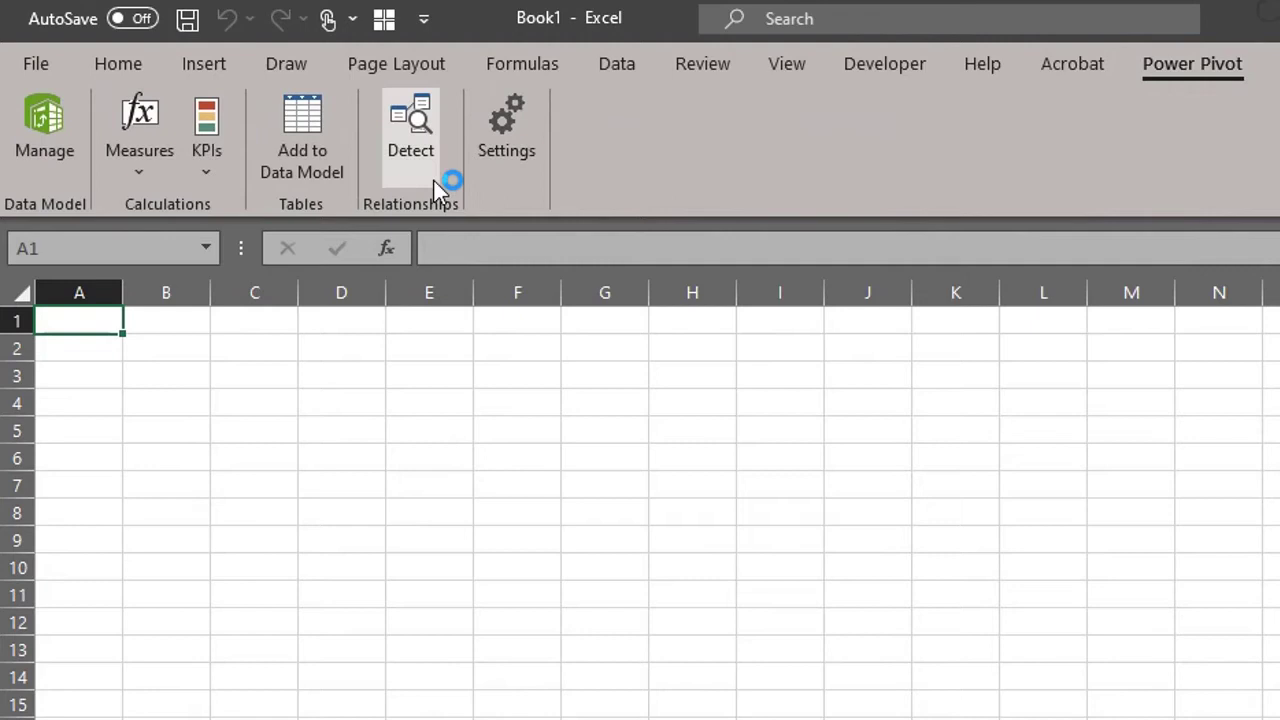
left_click(61, 150)
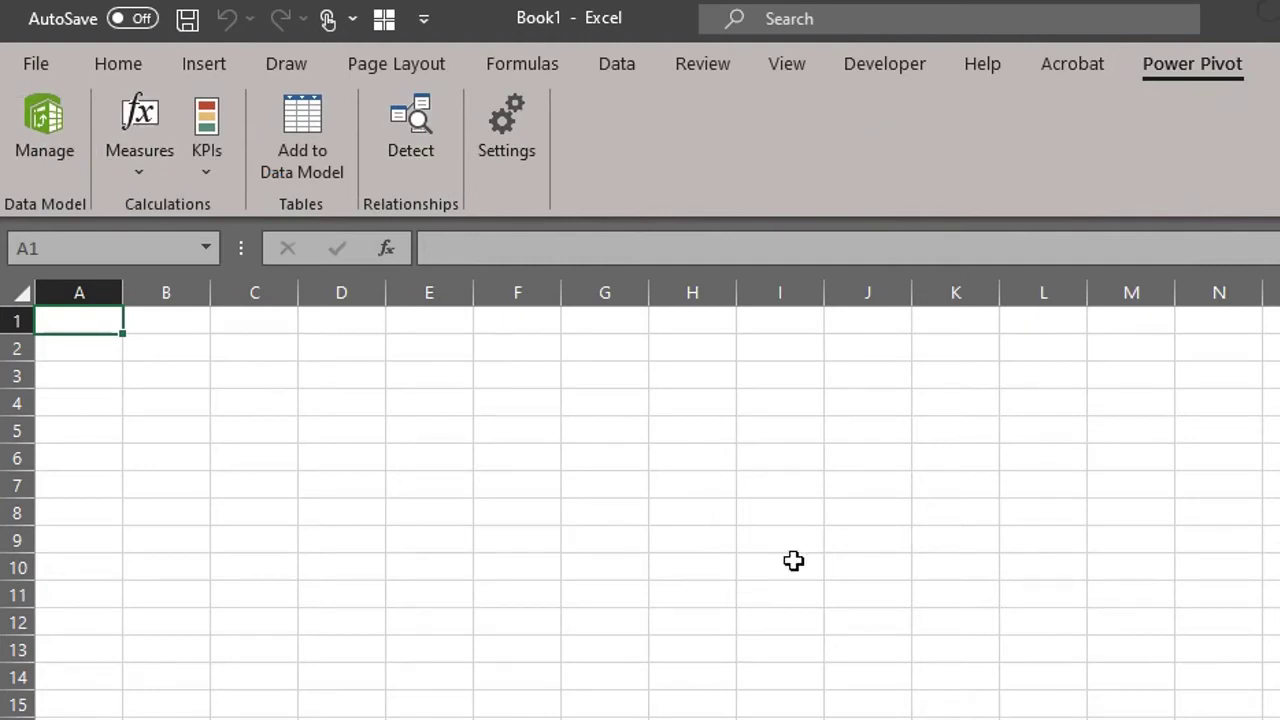
left_click(46, 150)
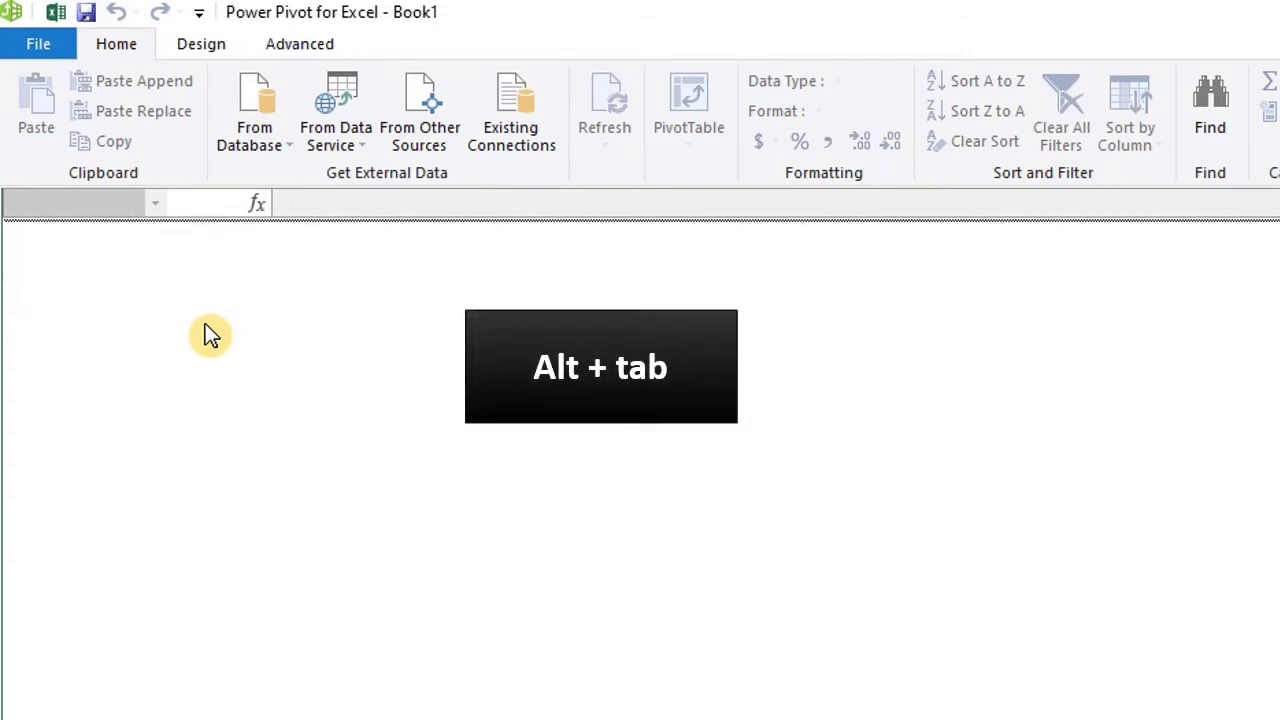
key("alt+Tab")
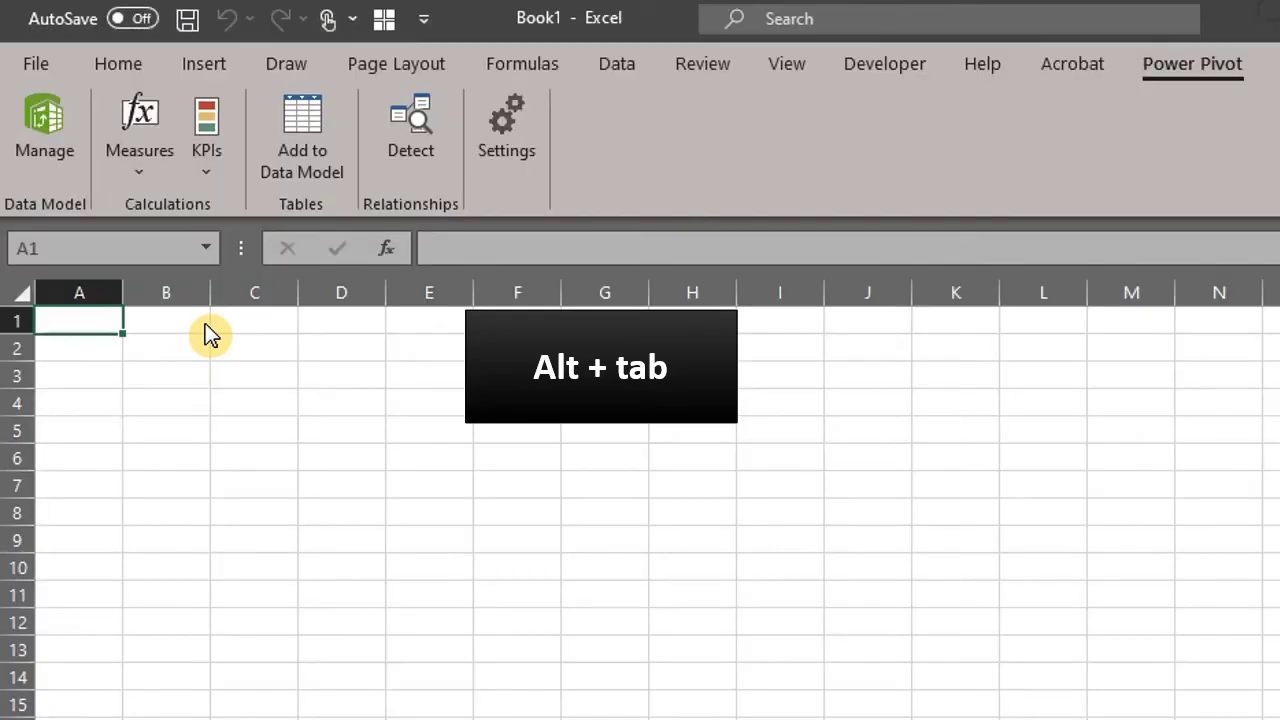
key("alt+Tab")
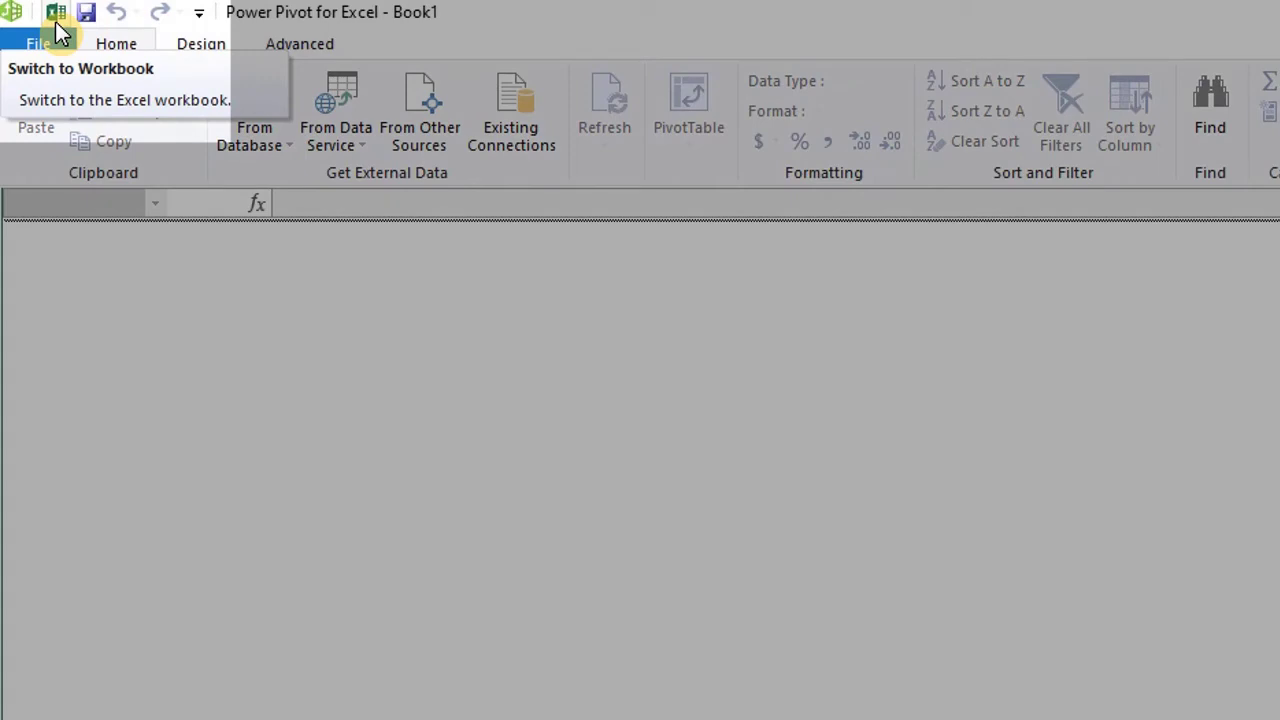
key("alt+Tab")
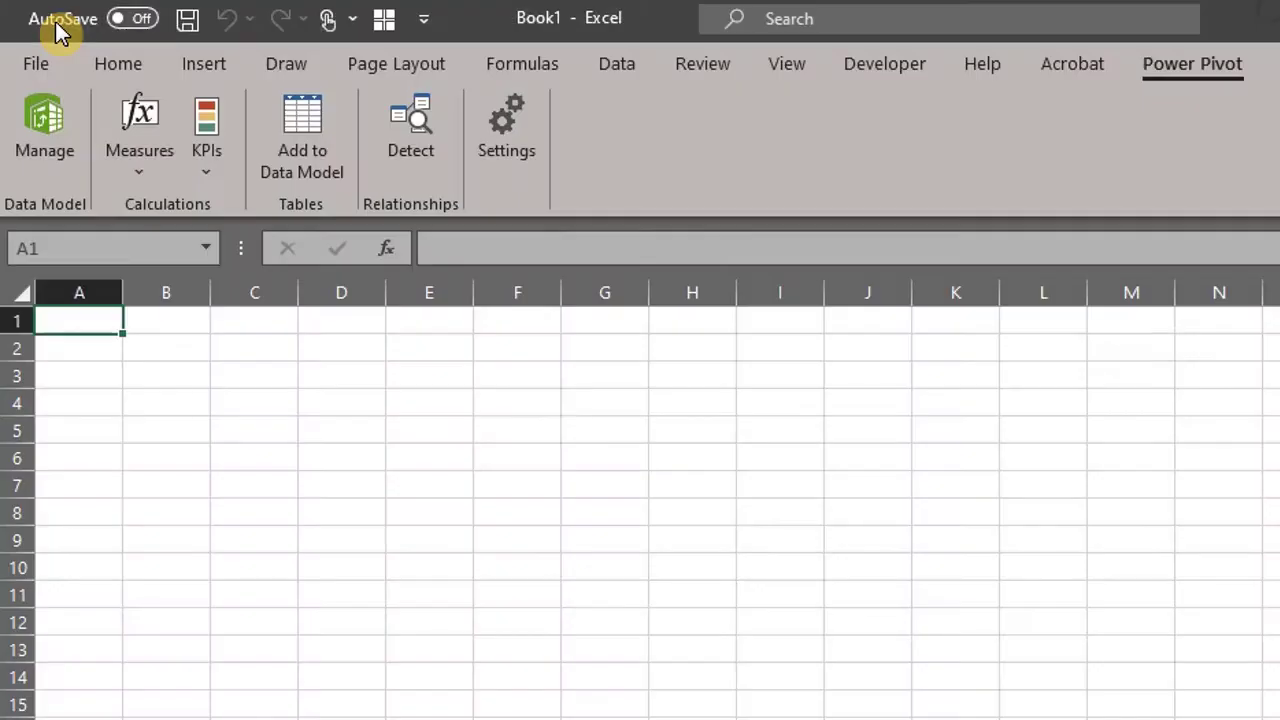
left_click(44, 125)
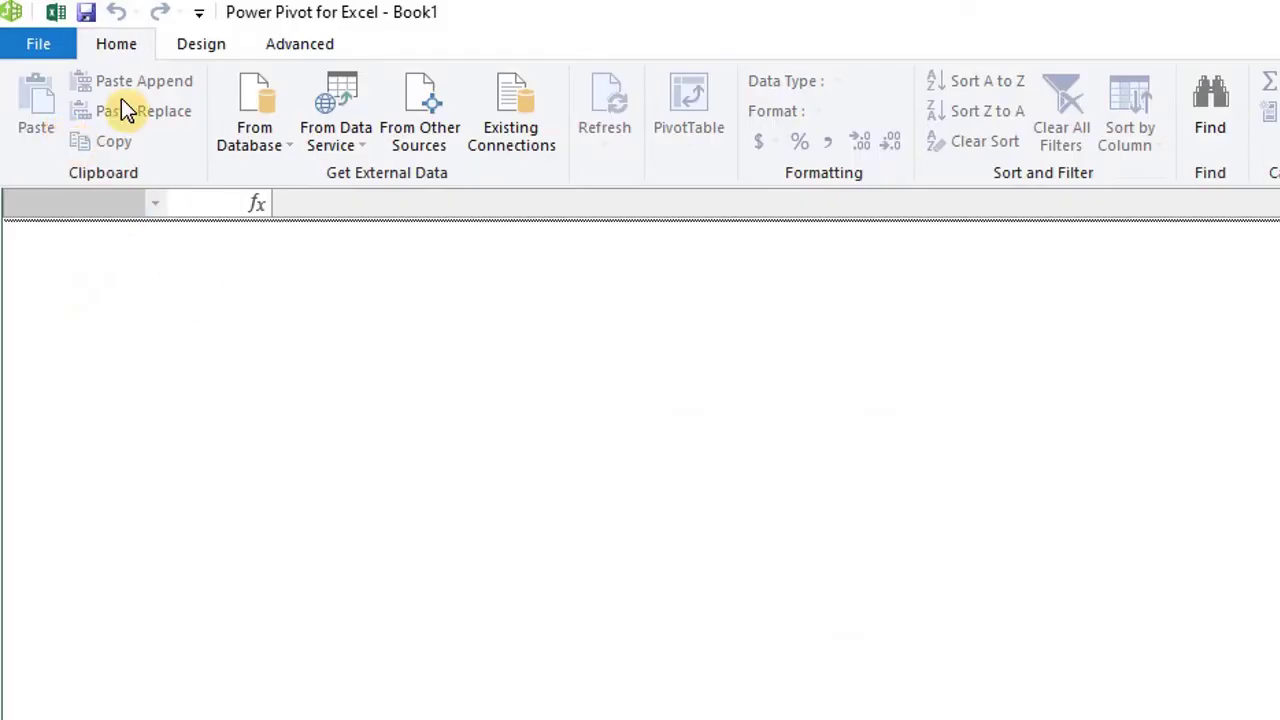
Start an import from Other Sources with Excel File as the data source
left_click(440, 148)
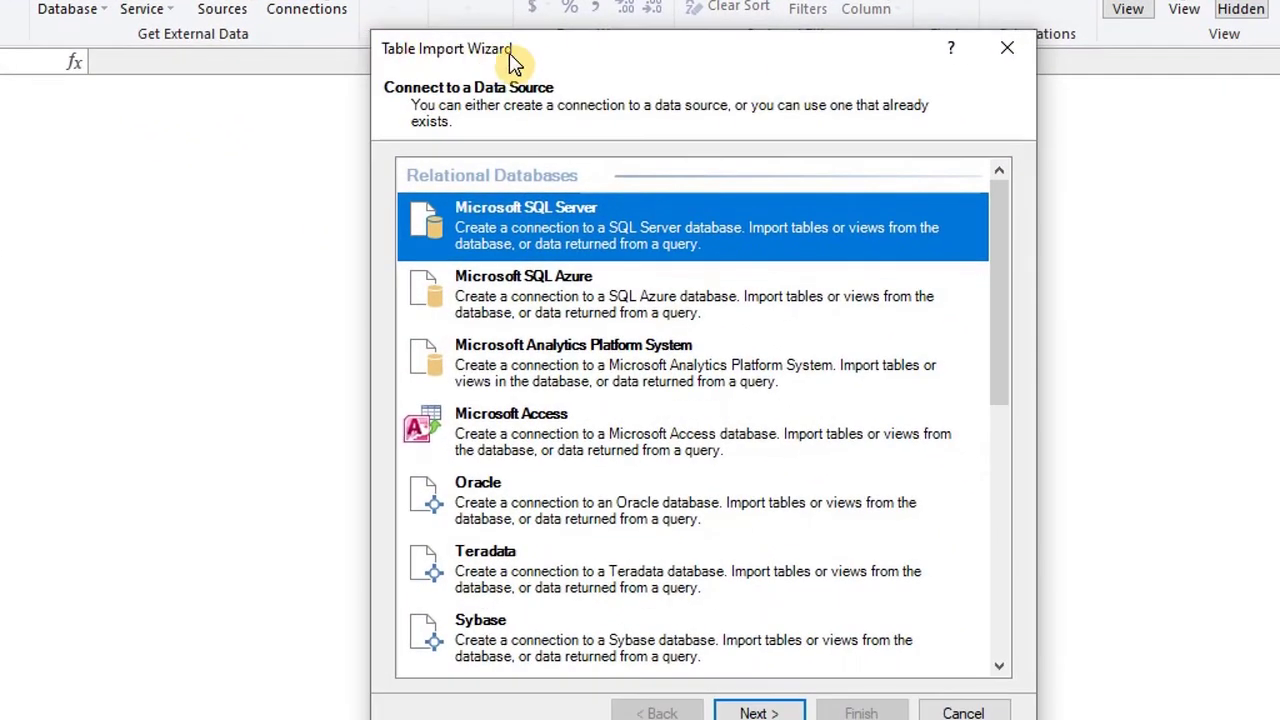
left_click_drag(512, 62, 420, 34)
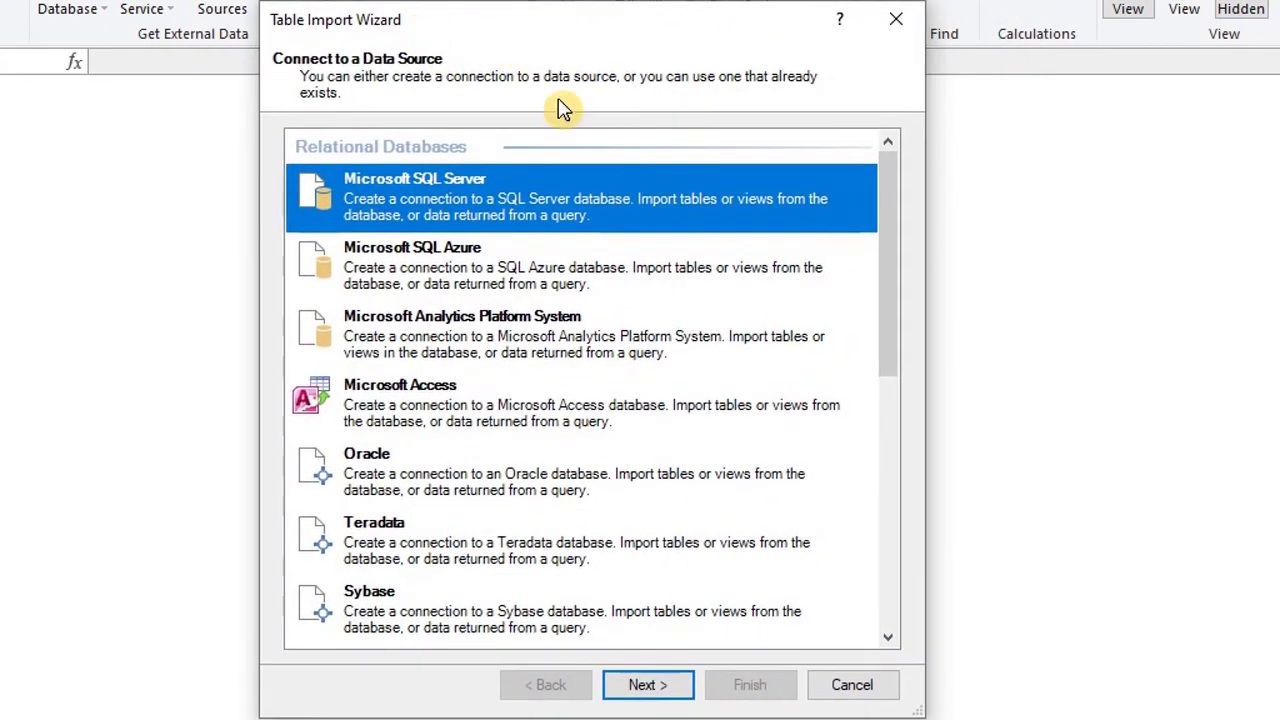
scroll(586, 212, "down", 6)
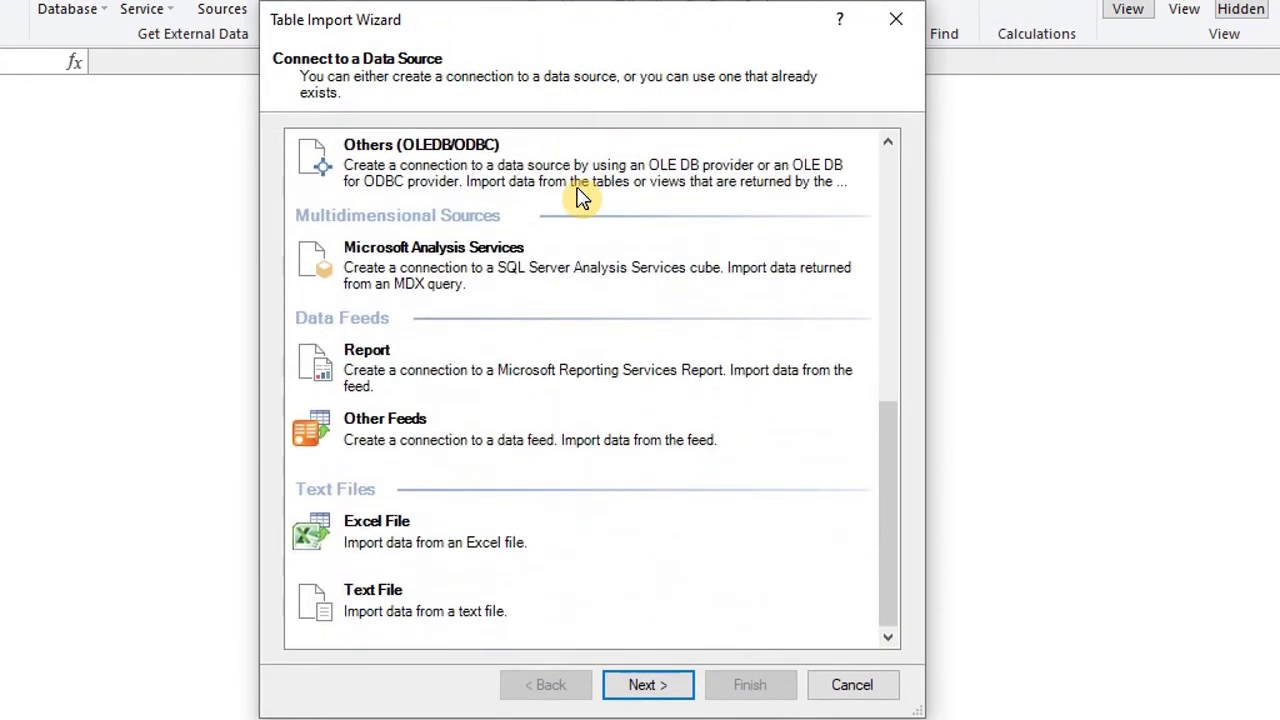
left_click(398, 536)
left_click(618, 688)
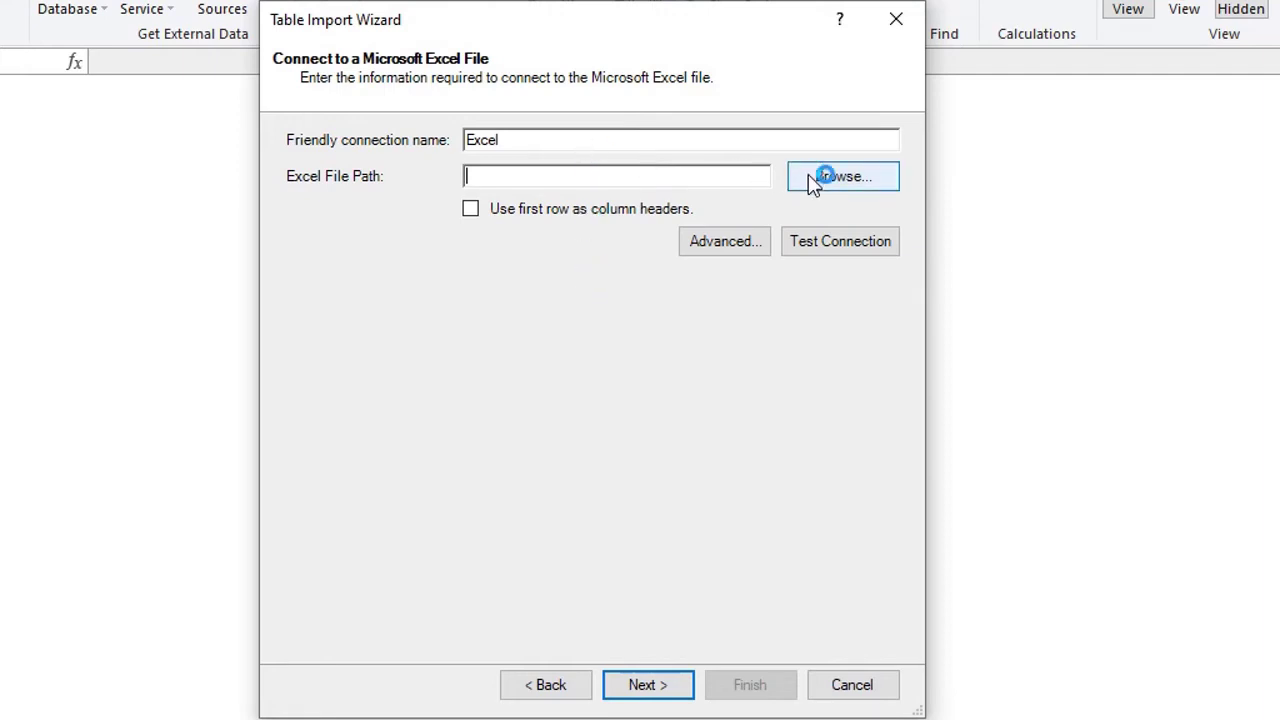
Point the connection at the School grants workbook, using the first row as column headers
left_click(868, 190)
left_click(883, 198)
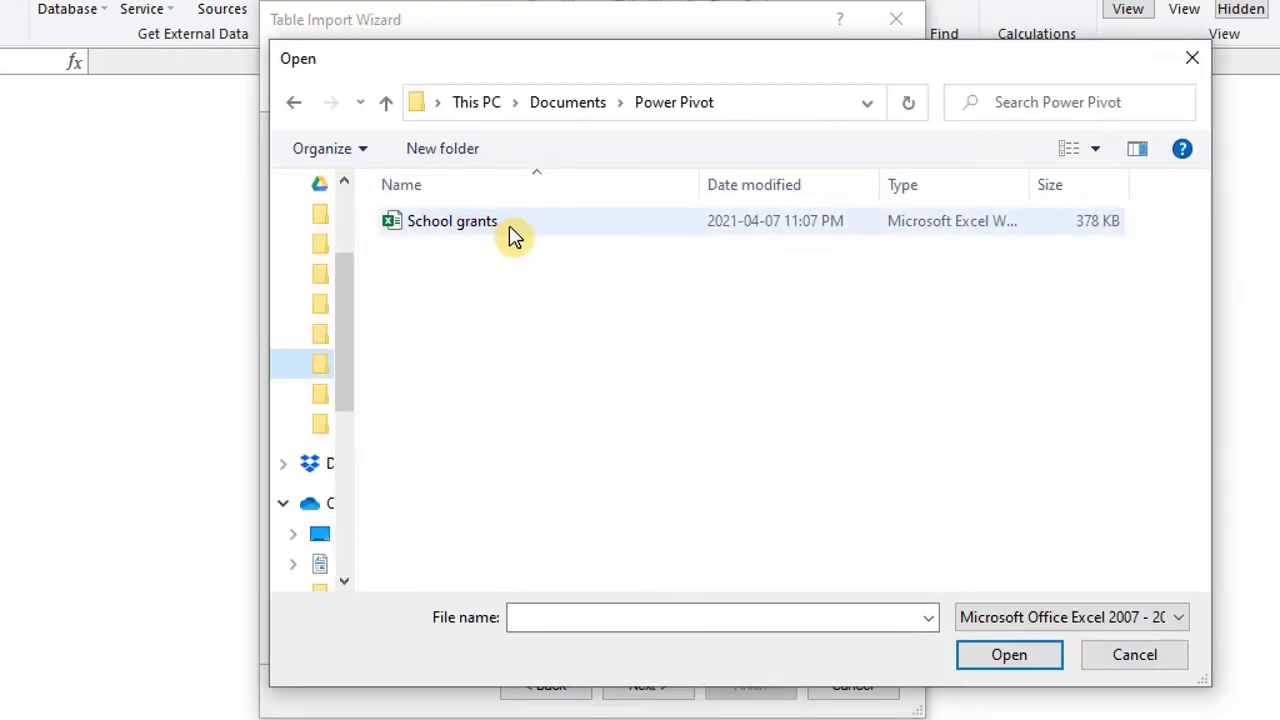
left_click(508, 225)
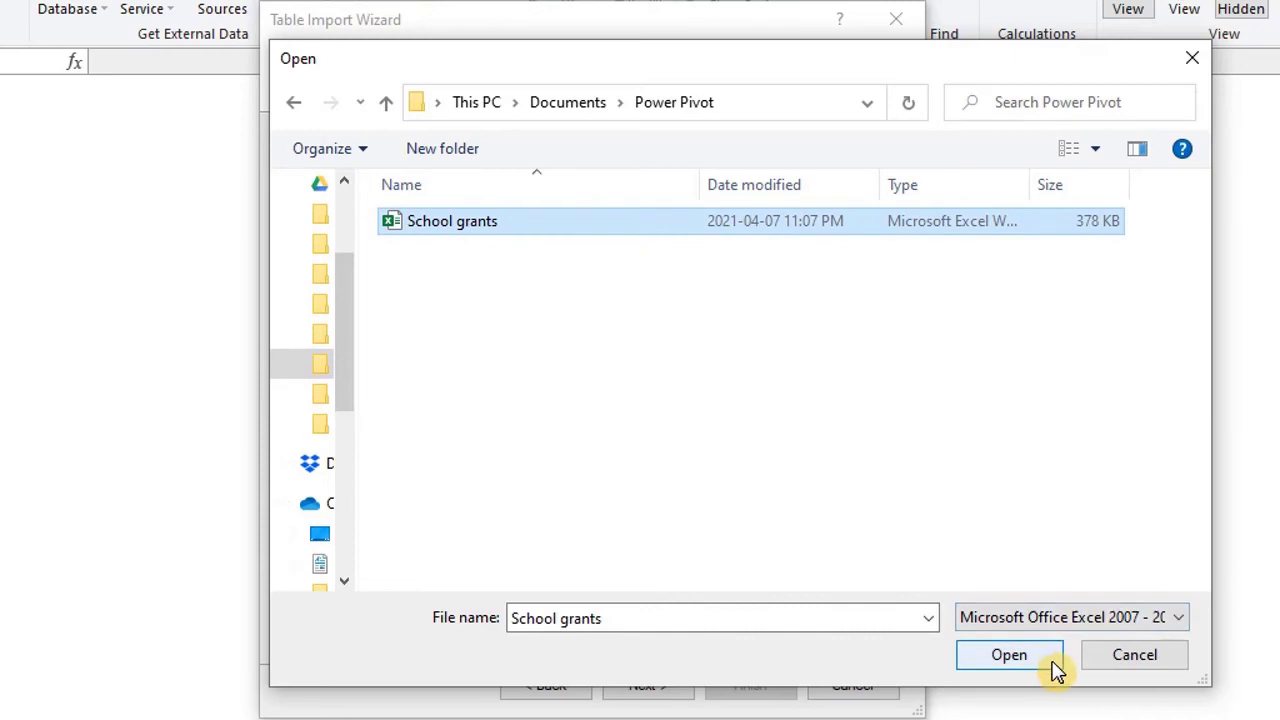
left_click(1052, 661)
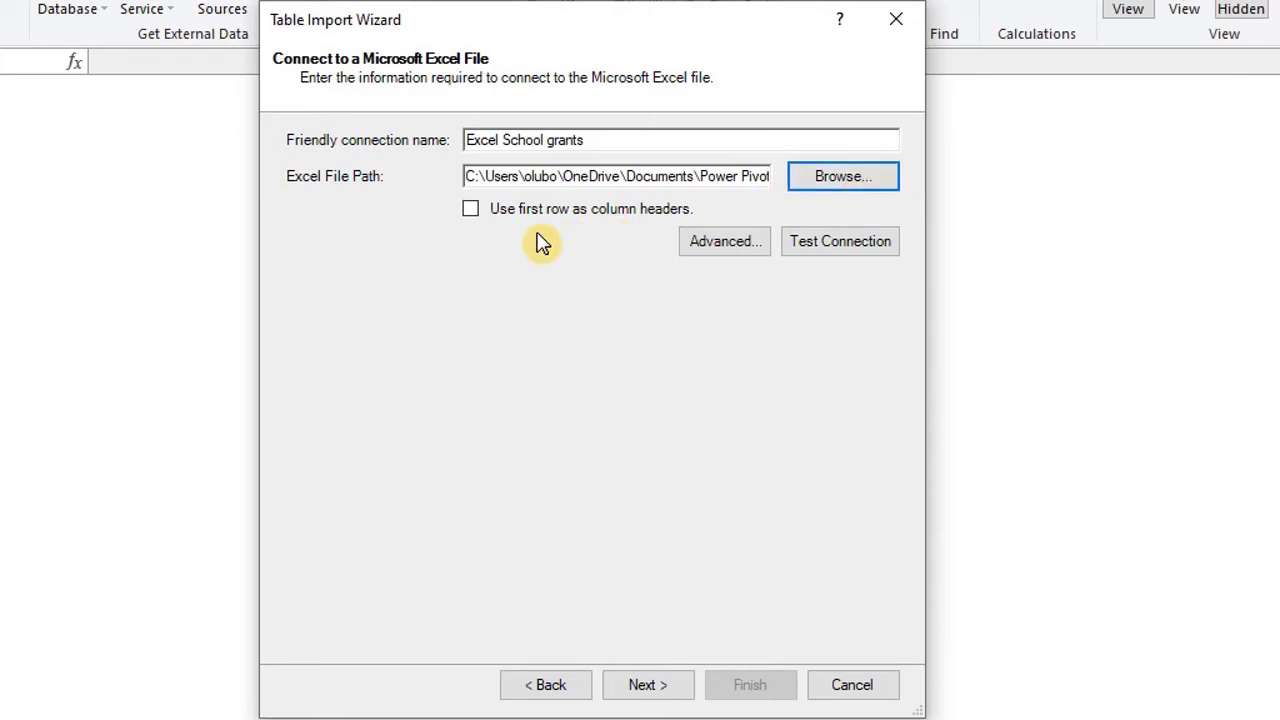
left_click(473, 212)
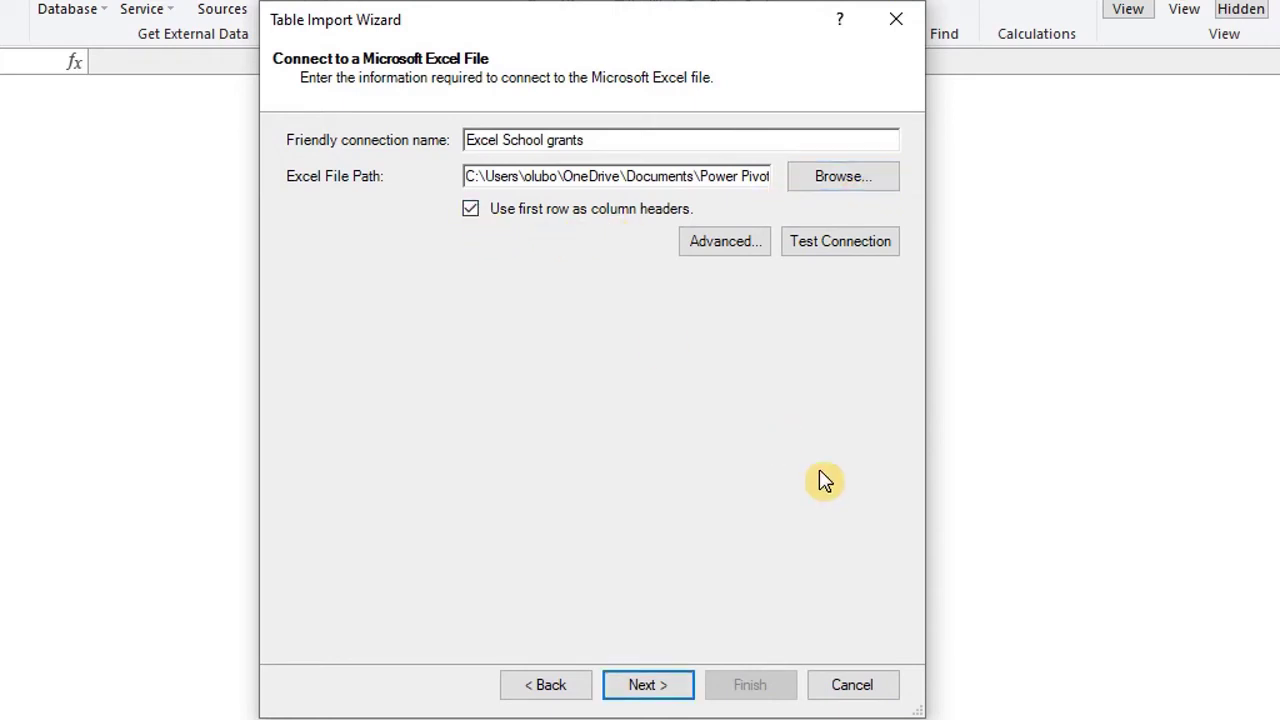
Tick the '2021 Funding$' and EnrollmentData$ tables, keeping their default friendly names
left_click(686, 696)
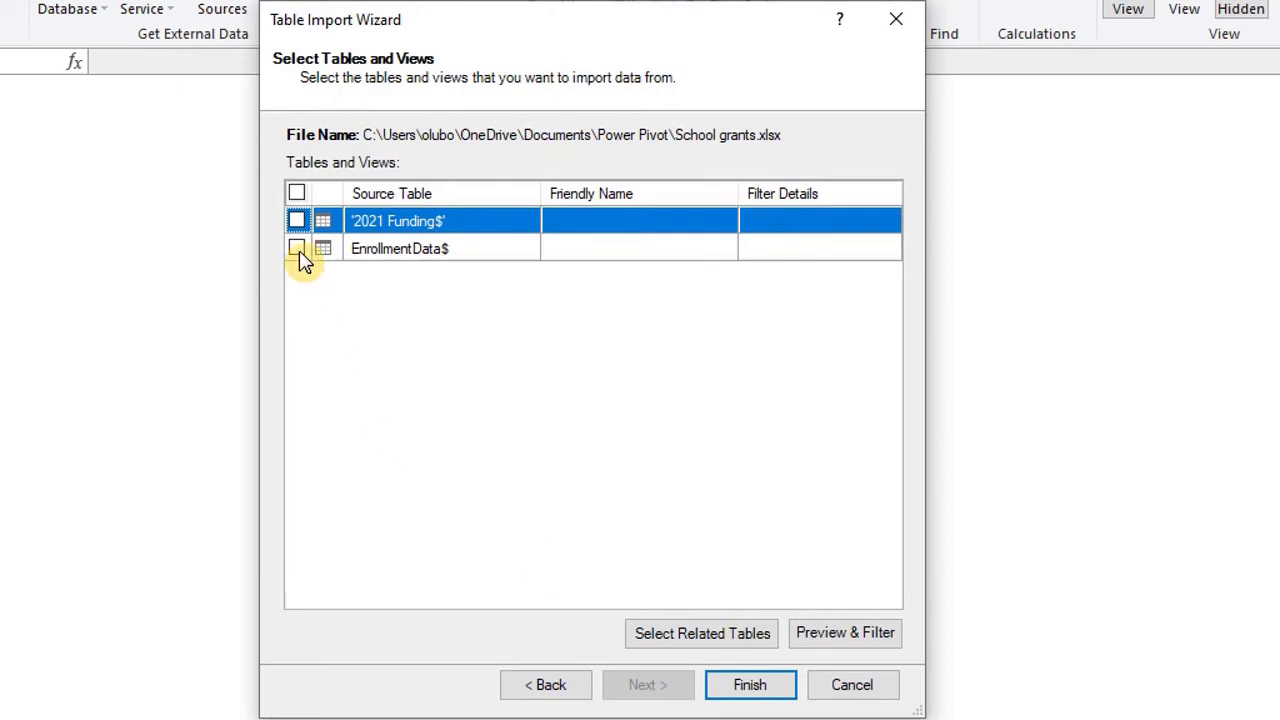
left_click(298, 222)
left_click(298, 249)
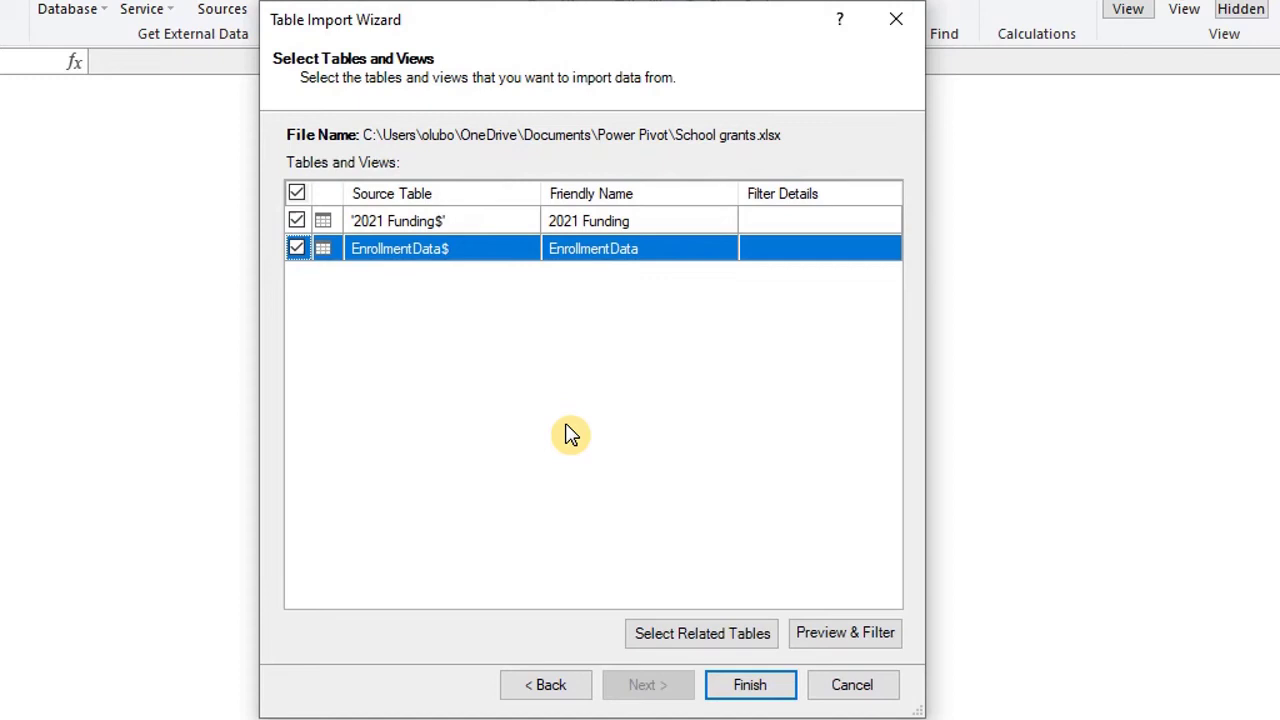
left_click(645, 229)
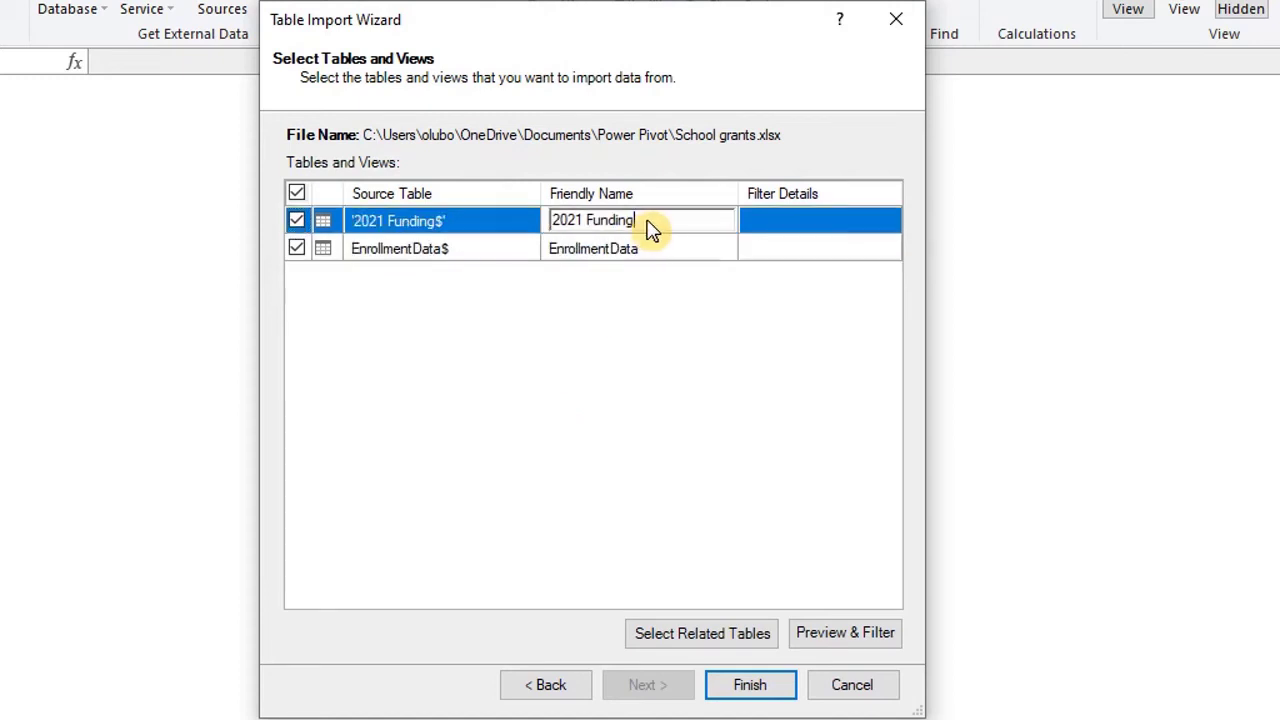
left_click(657, 251)
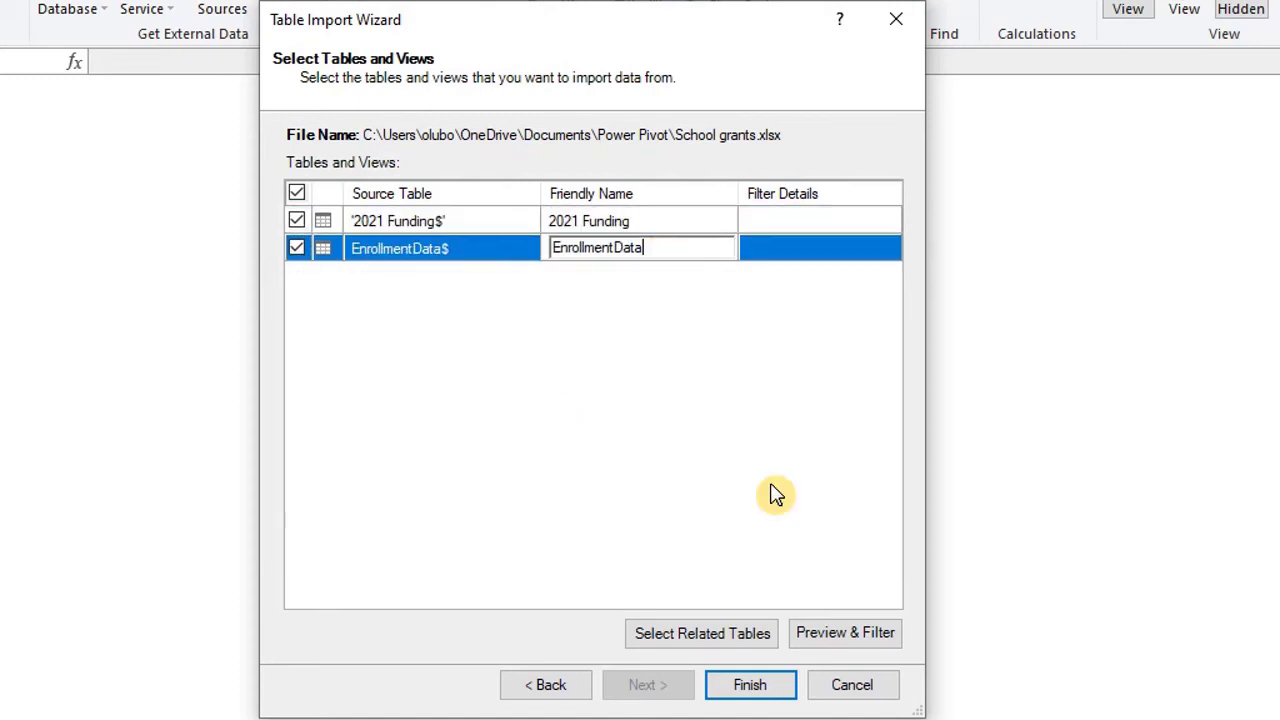
left_click(885, 643)
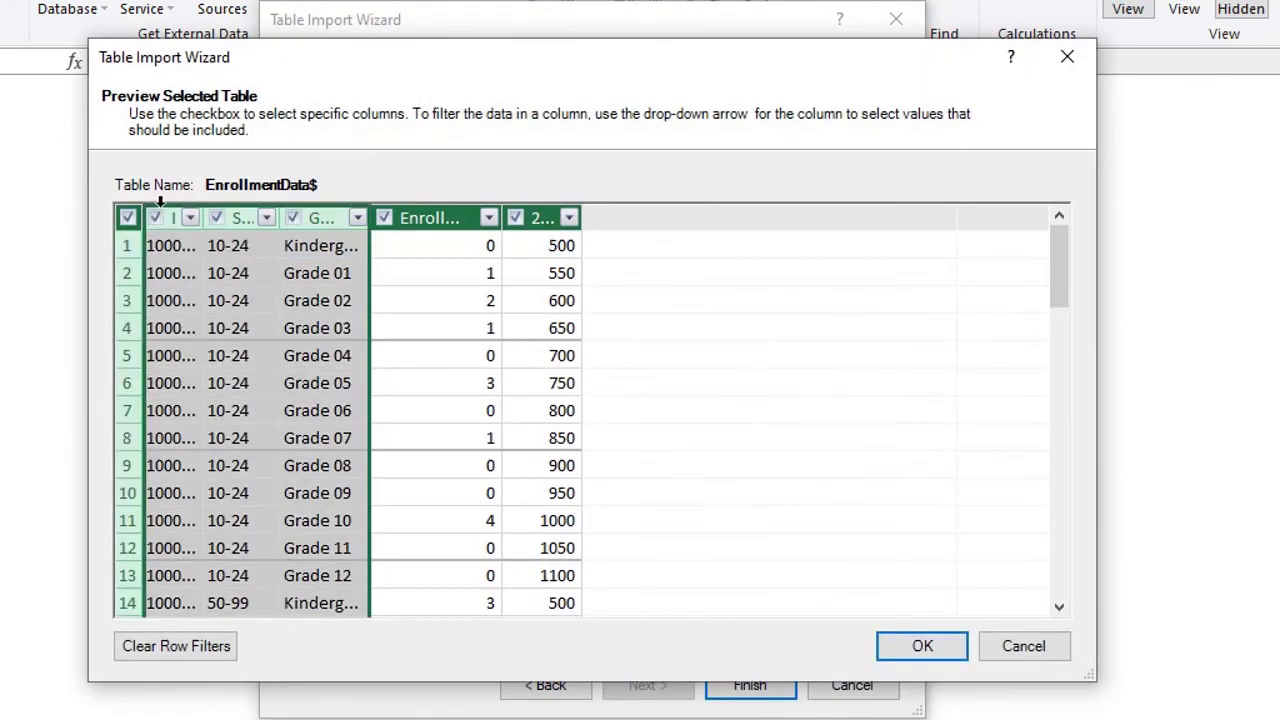
left_click(160, 204)
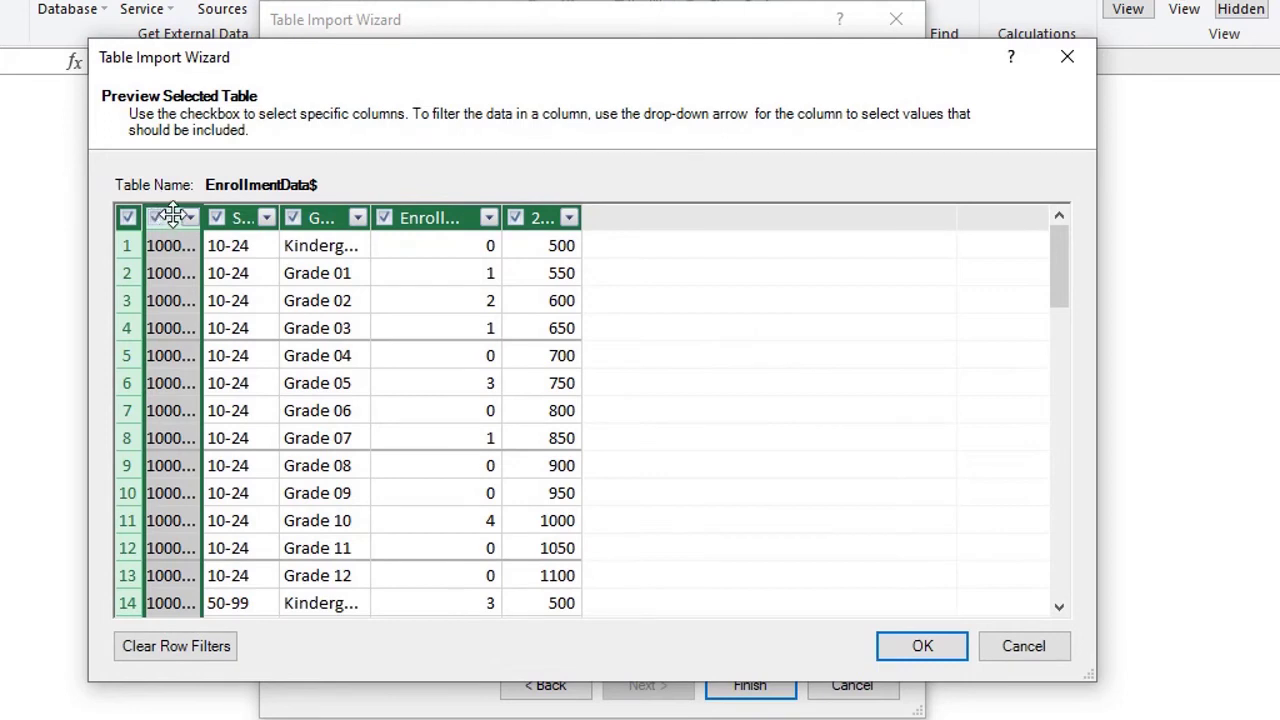
left_click_drag(197, 215, 258, 216)
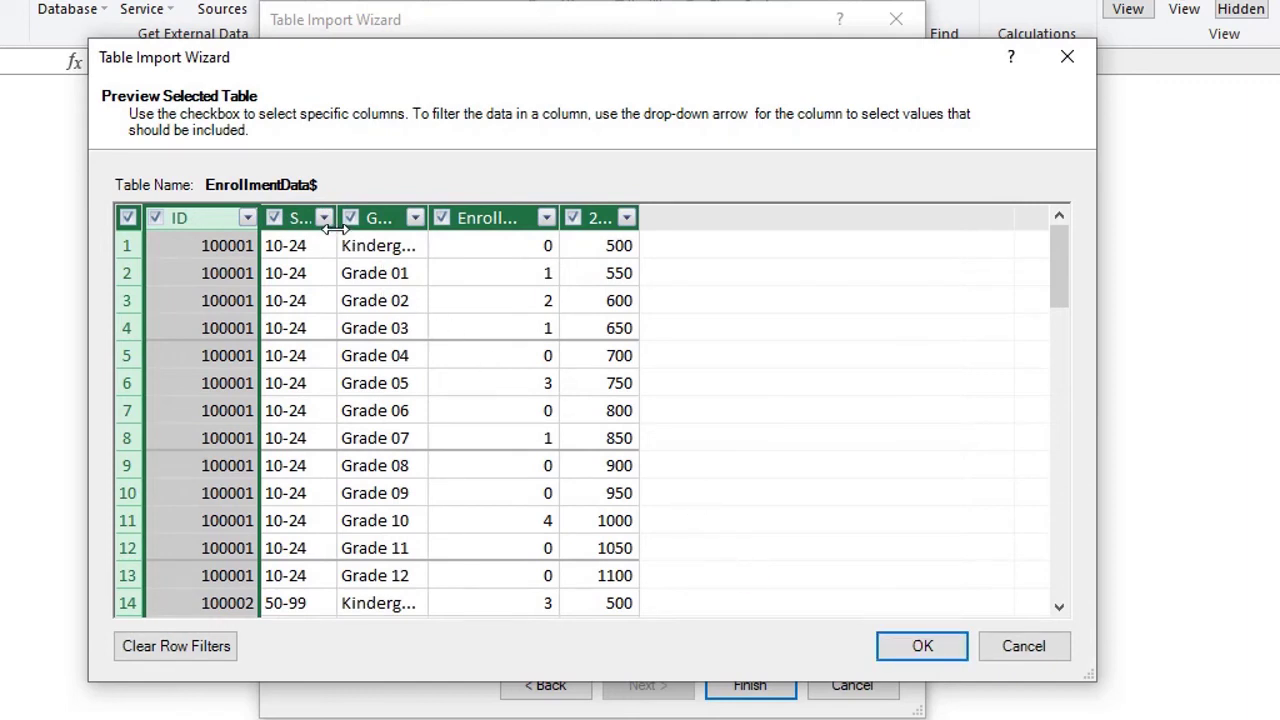
left_click_drag(428, 218, 449, 218)
left_click(632, 275)
left_click(640, 250)
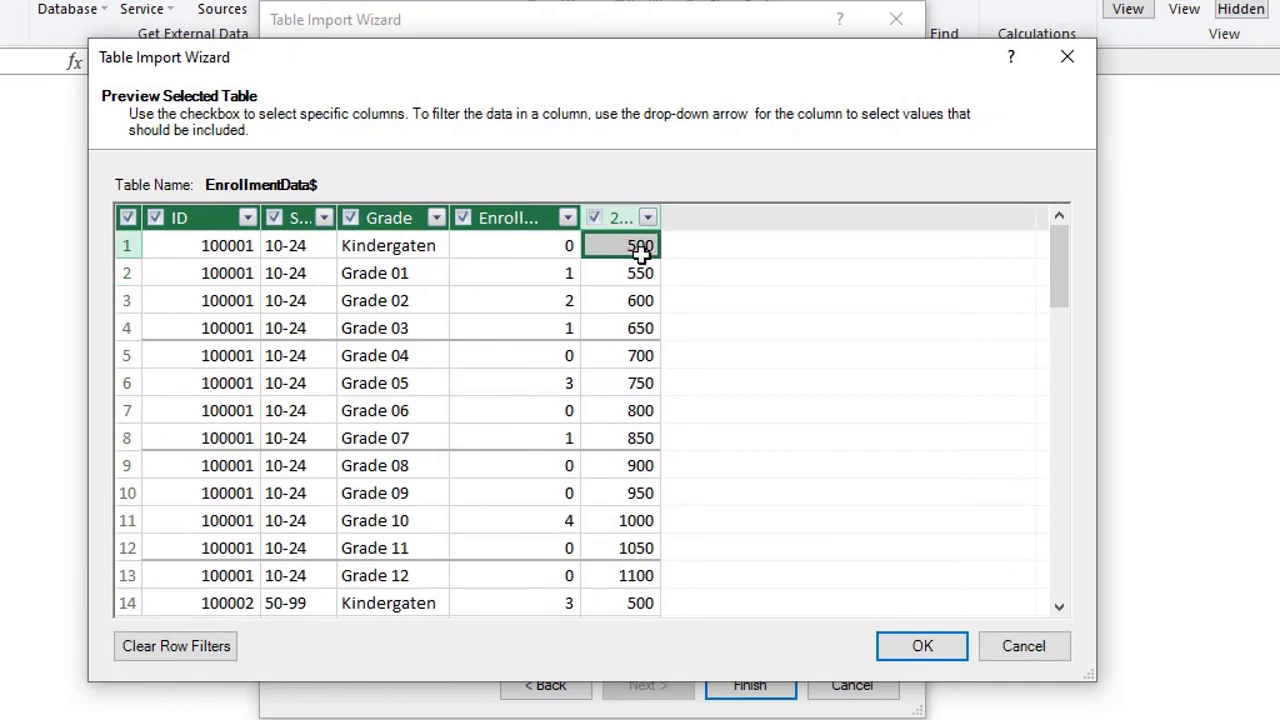
Close the preview and finish importing the 2021 Funding and EnrollmentData tables
left_click(926, 650)
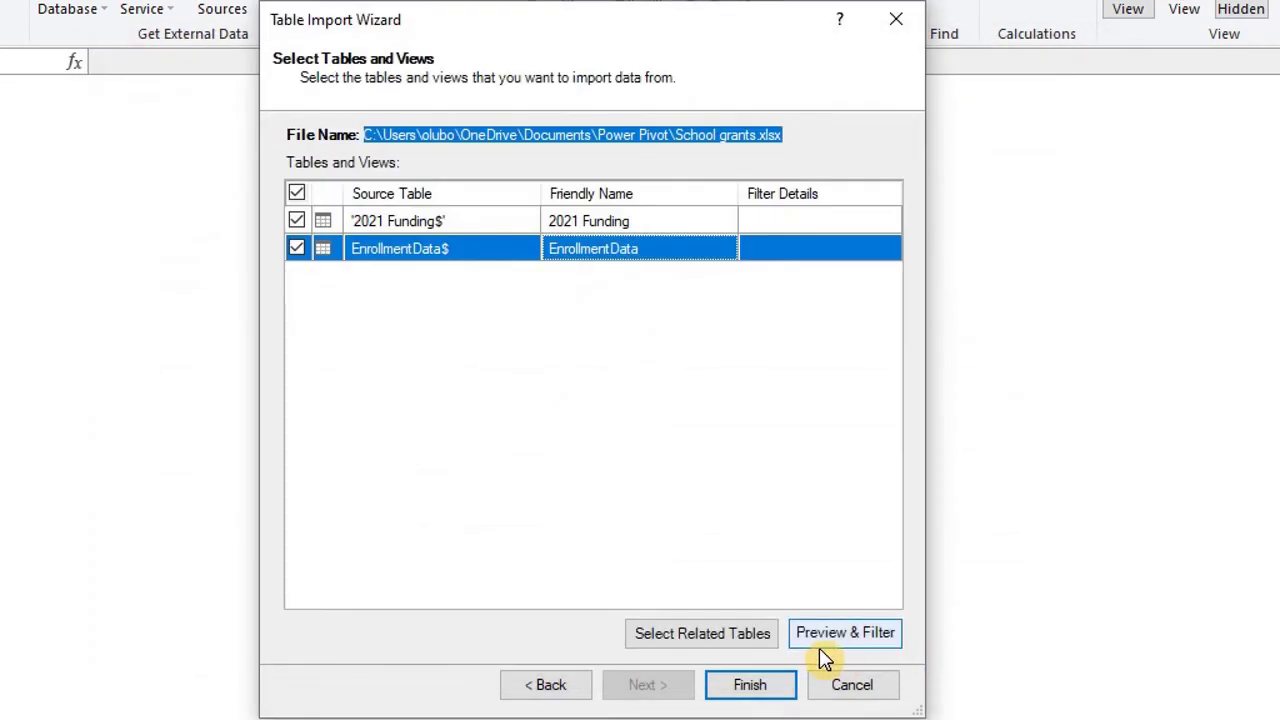
left_click(750, 685)
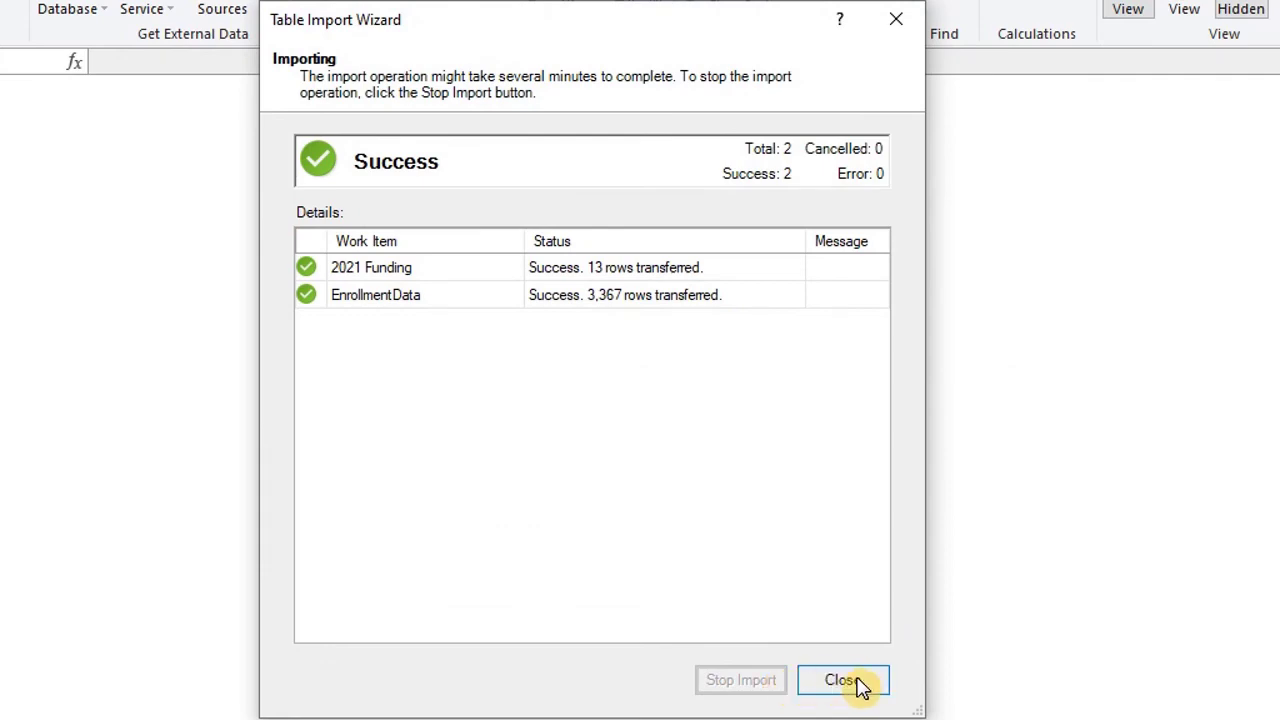
left_click(860, 684)
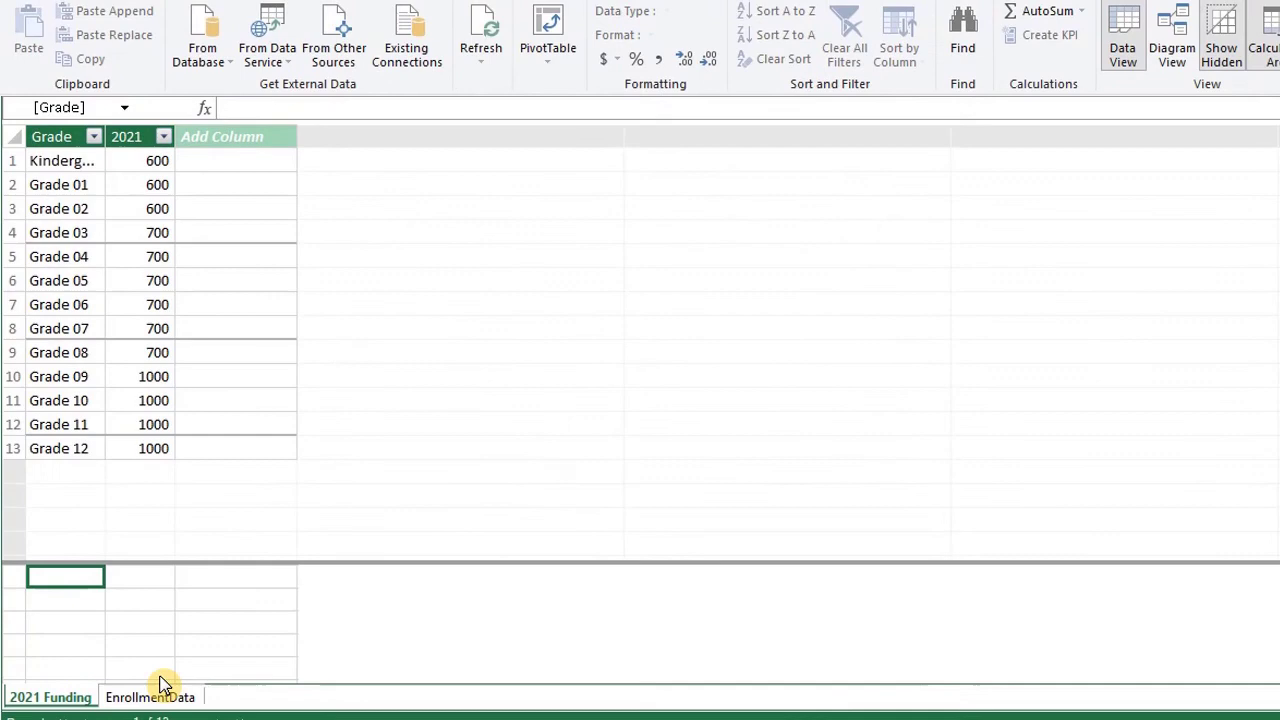
Browse the imported EnrollmentData (3,367 rows) and 2021 Funding (13 rows) tables
left_click(152, 698)
left_click(80, 698)
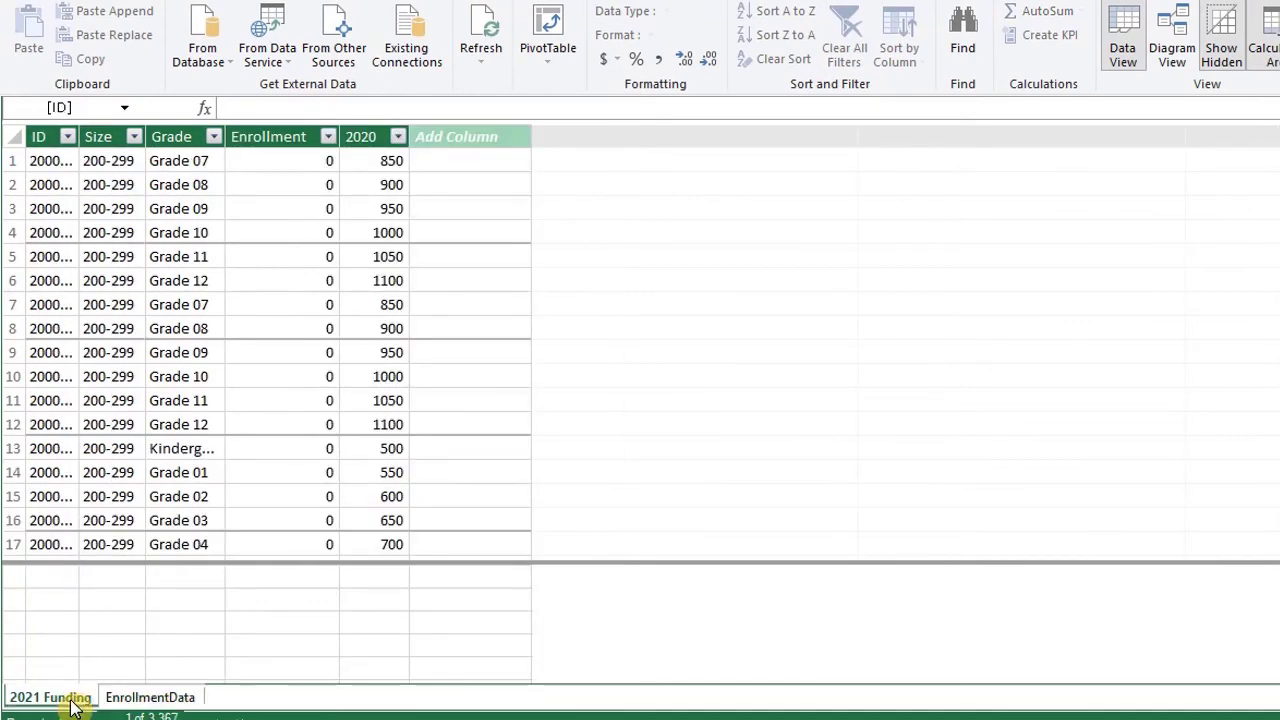
left_click(108, 699)
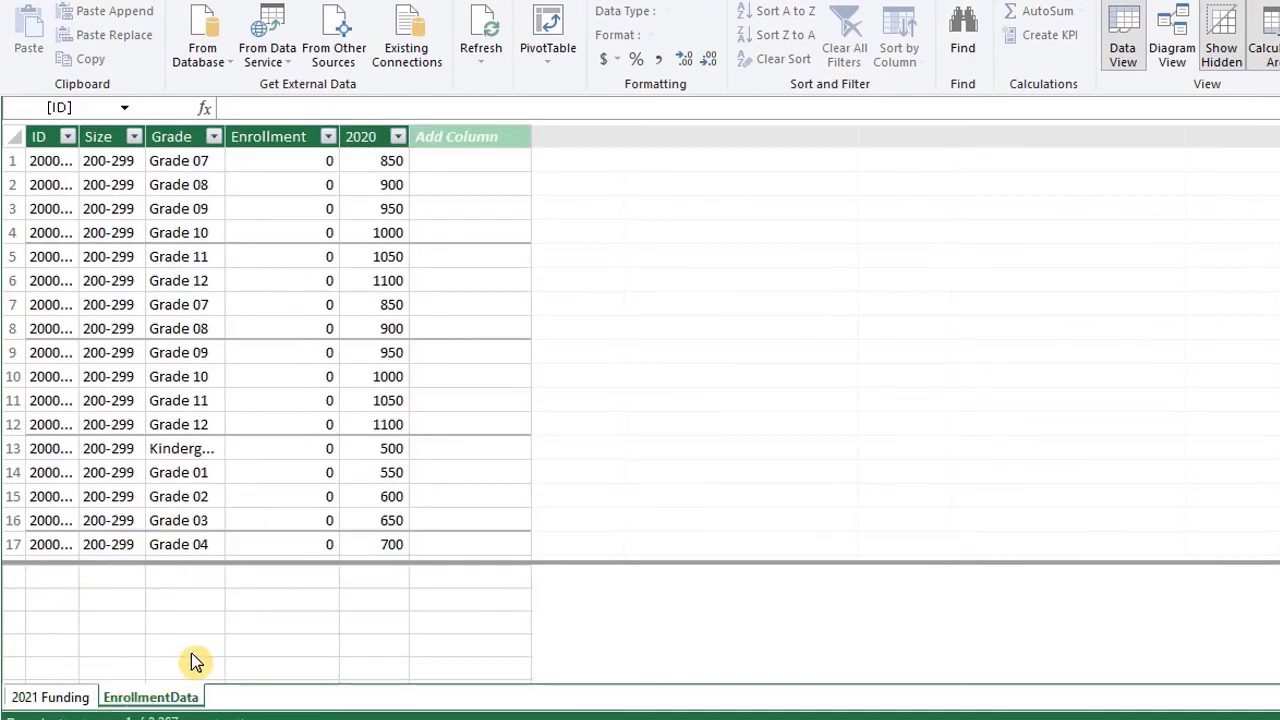
Choose Text File from Other Sources and select the School list CSV as the source
left_click(362, 62)
scroll(740, 360, "down", 5)
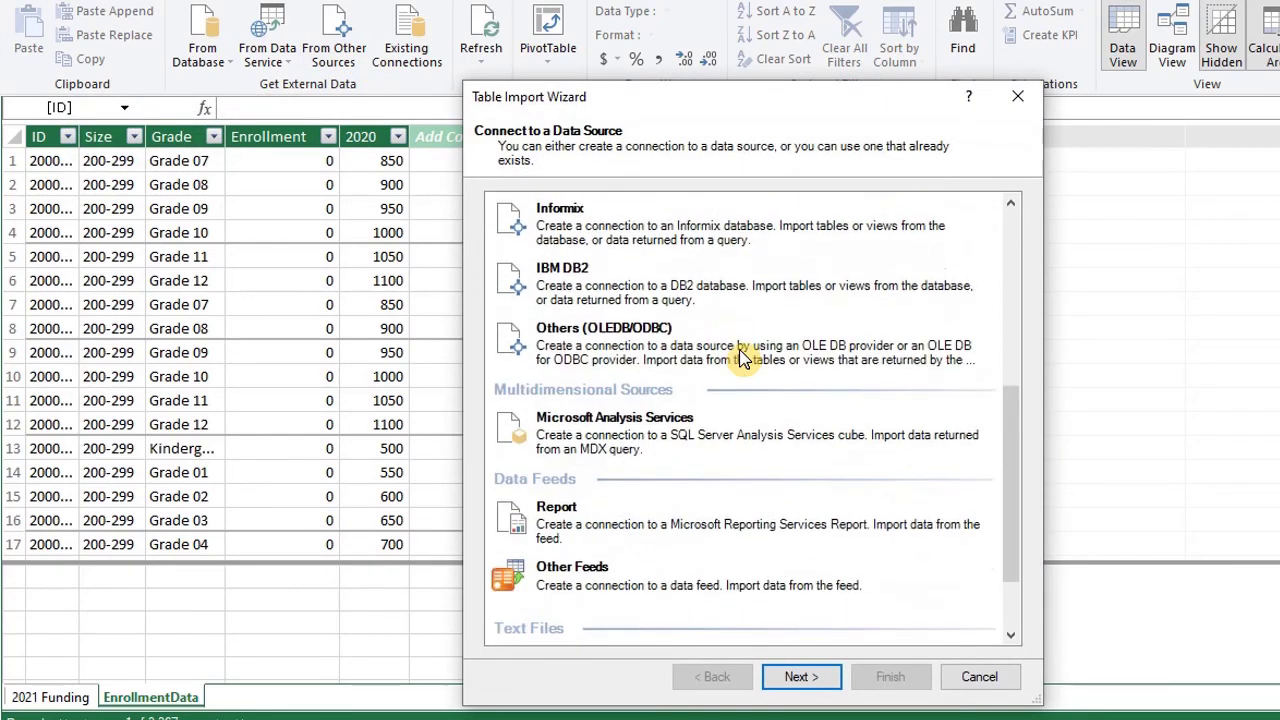
scroll(740, 360, "down", 2)
left_click(703, 609)
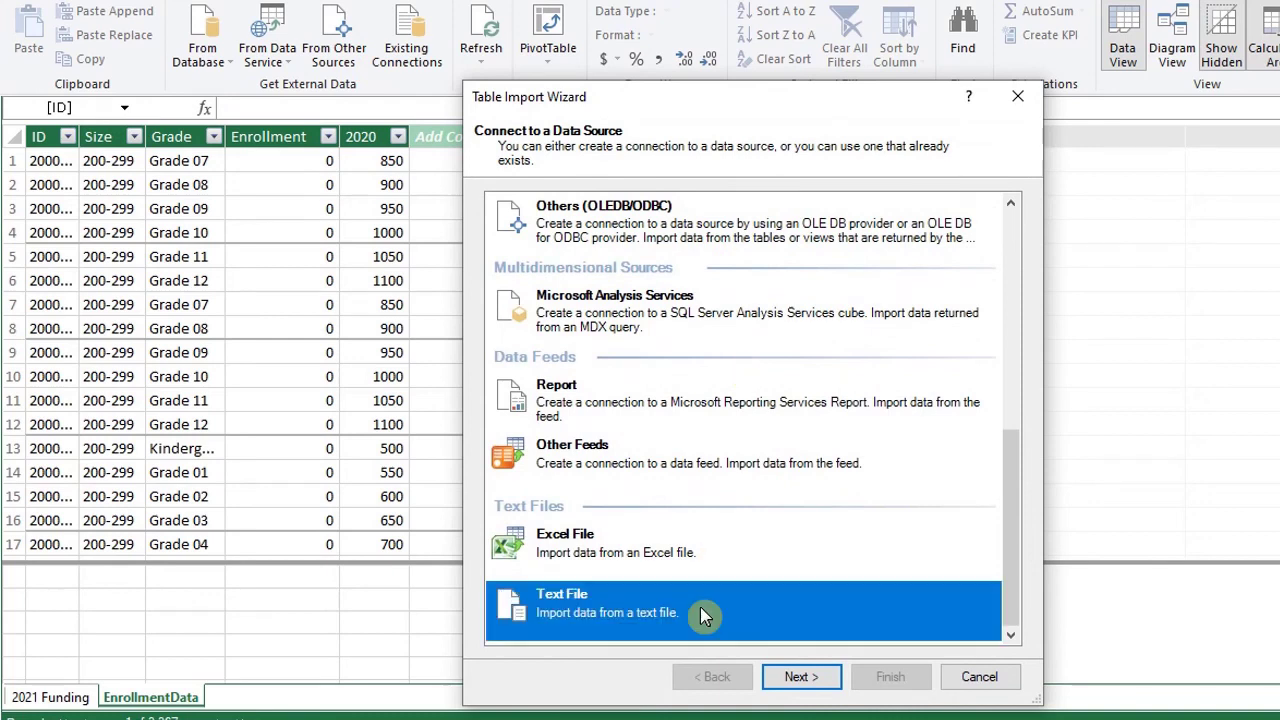
left_click(803, 677)
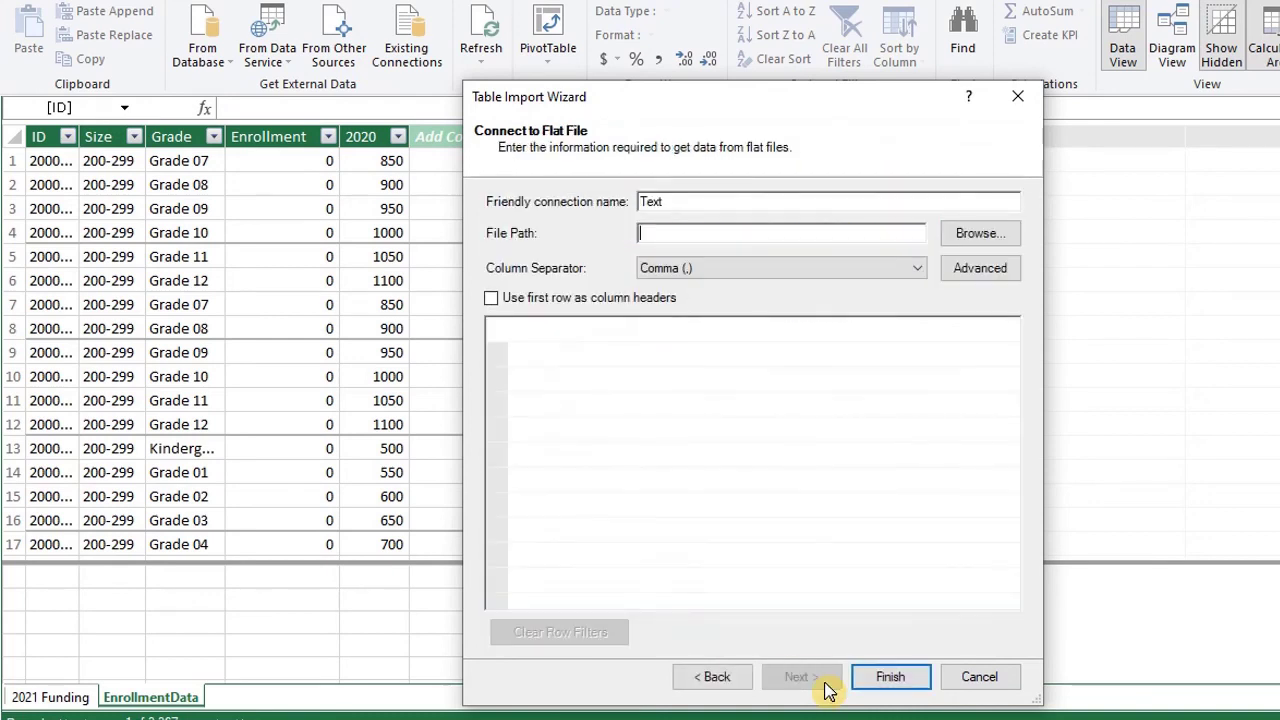
left_click(980, 245)
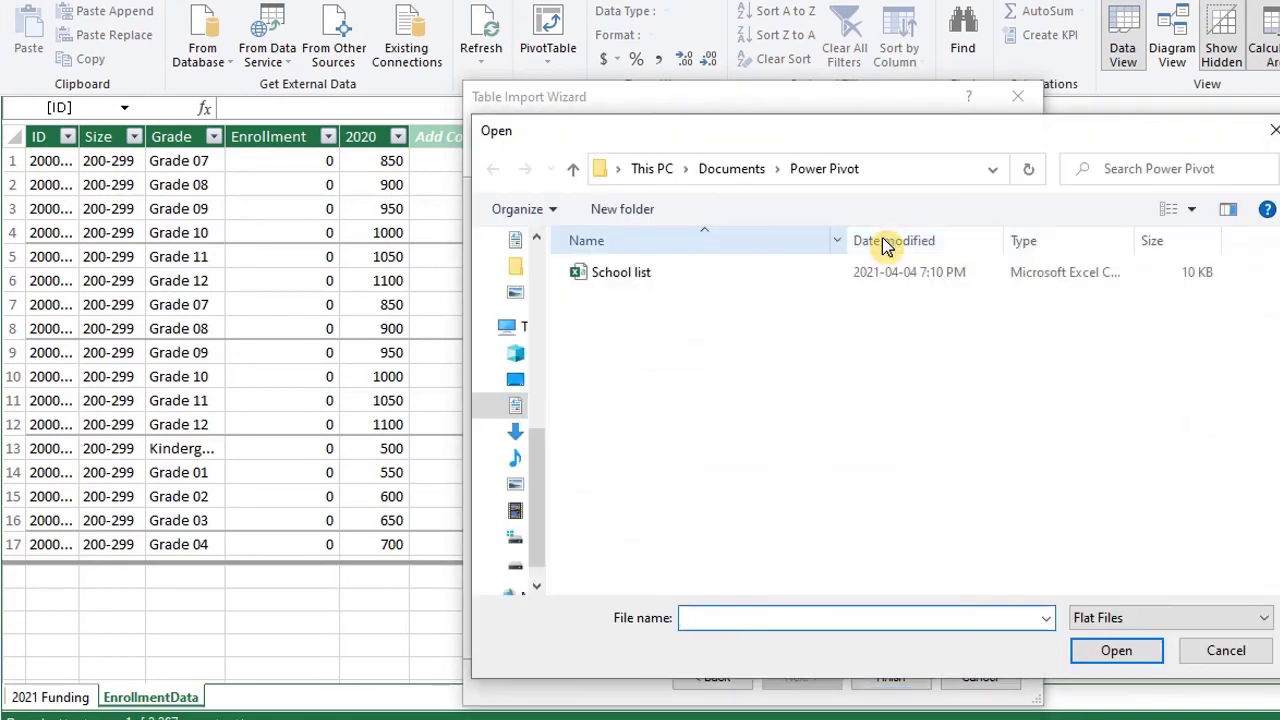
left_click(686, 278)
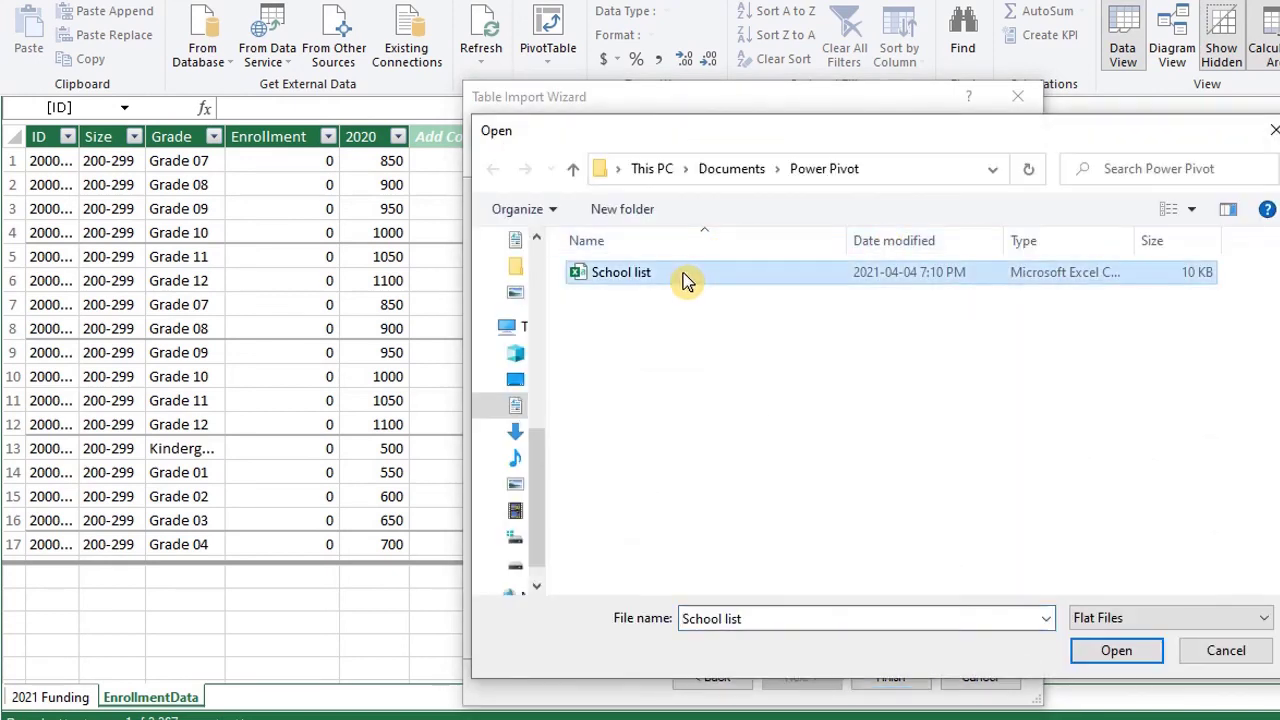
left_click(1150, 660)
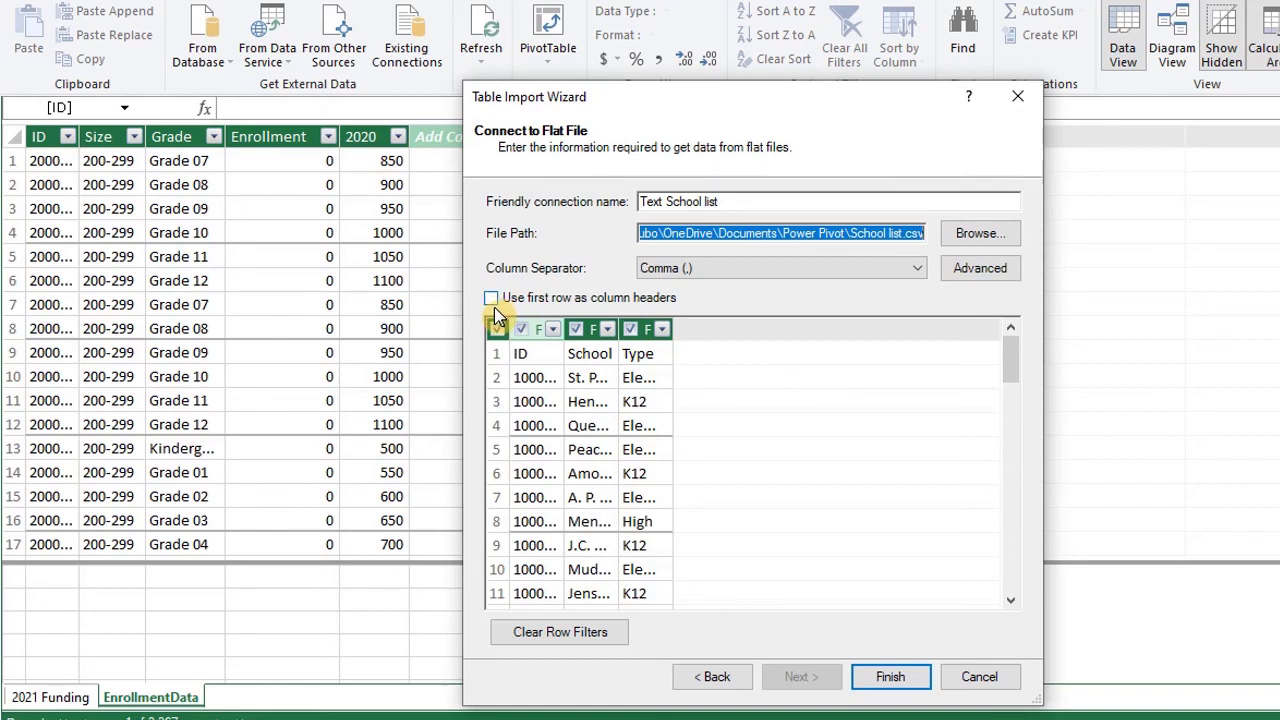
Import School list with first-row headers and widened ID and School columns, then review the tables
left_click(494, 307)
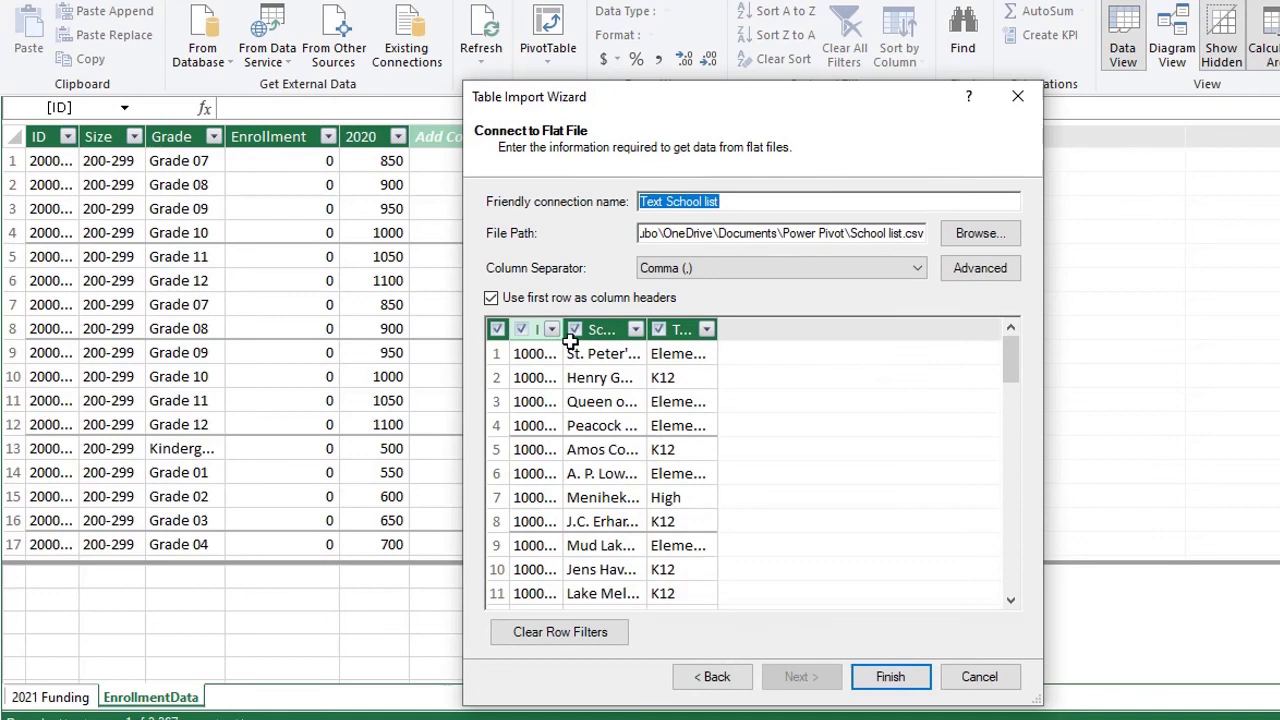
left_click_drag(564, 331, 577, 332)
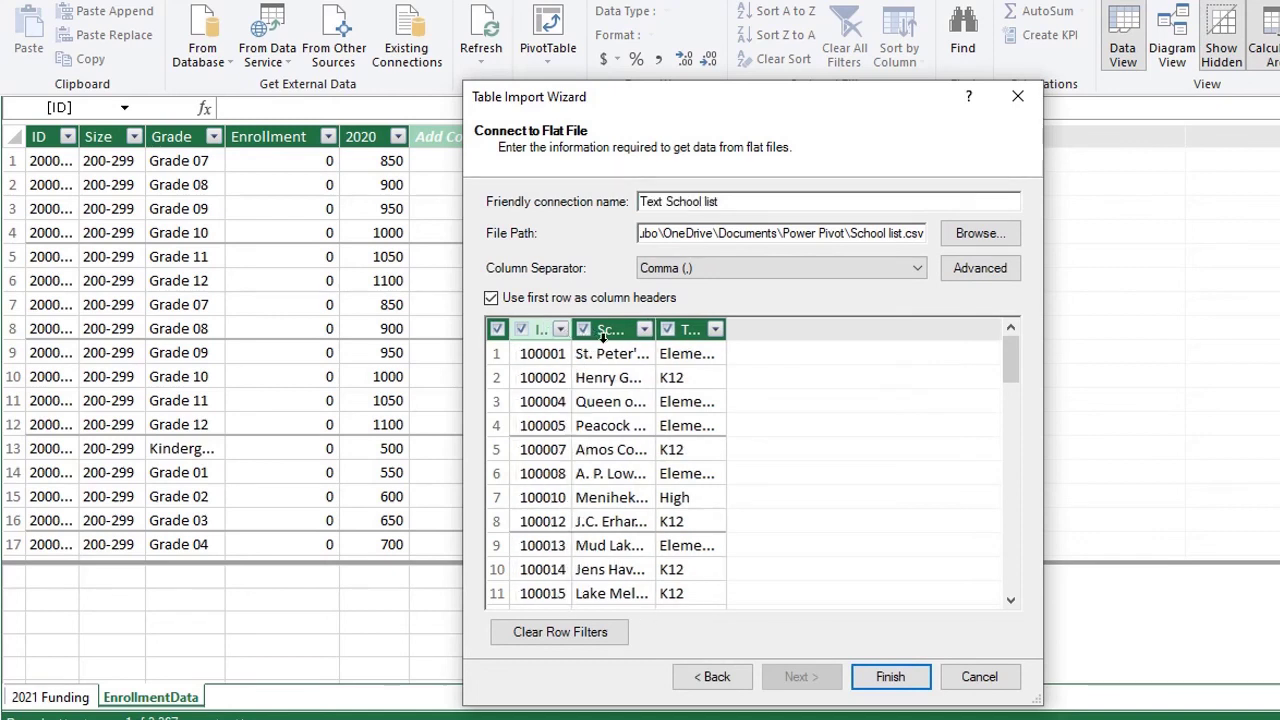
left_click_drag(655, 329, 676, 329)
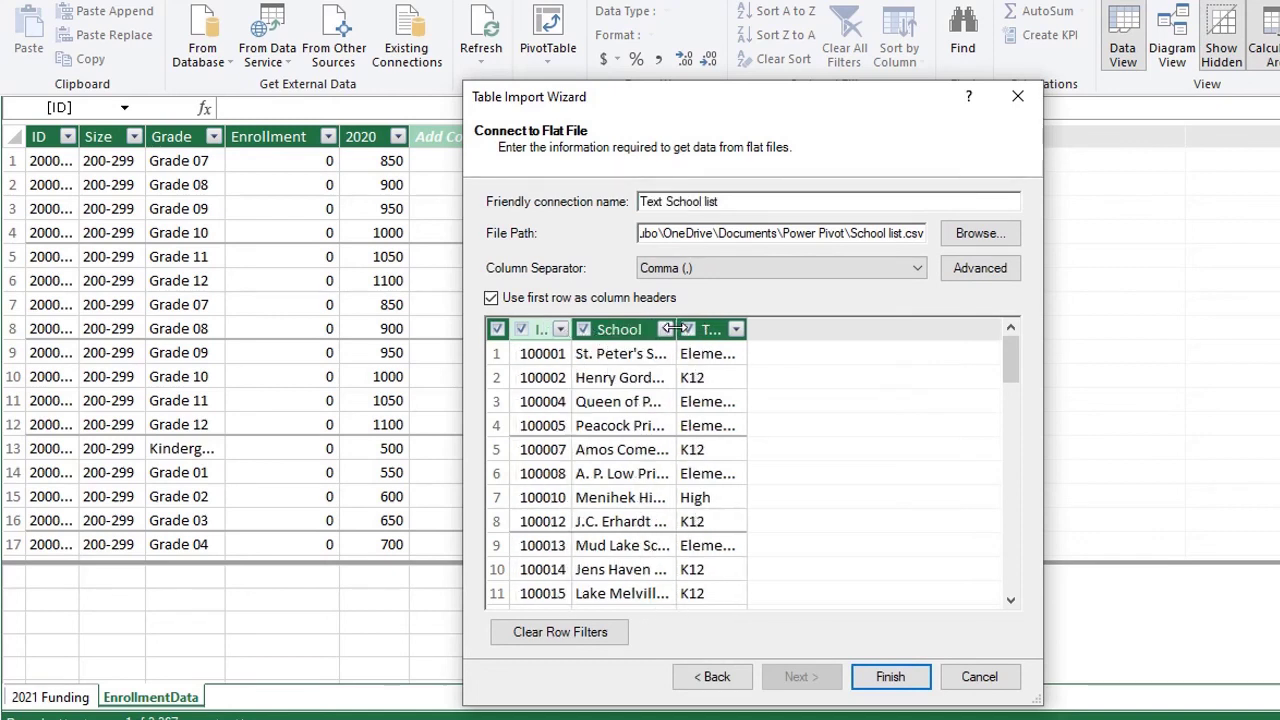
left_click(918, 683)
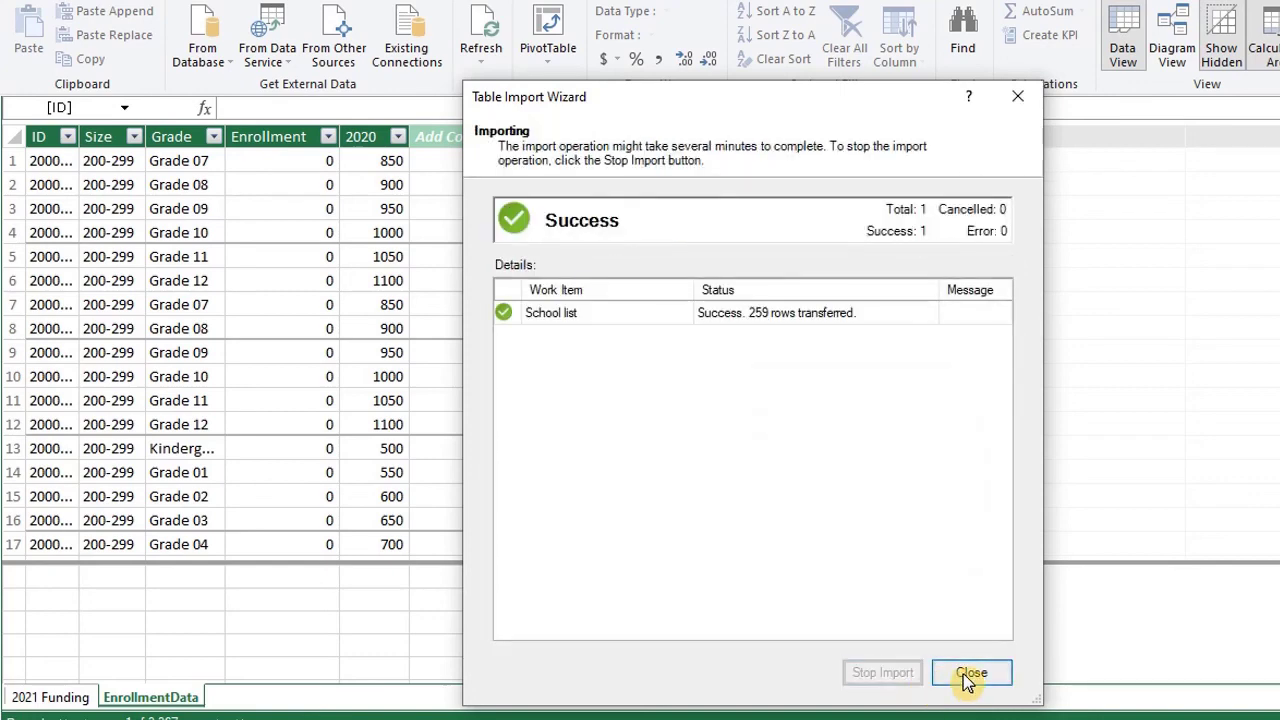
left_click(966, 674)
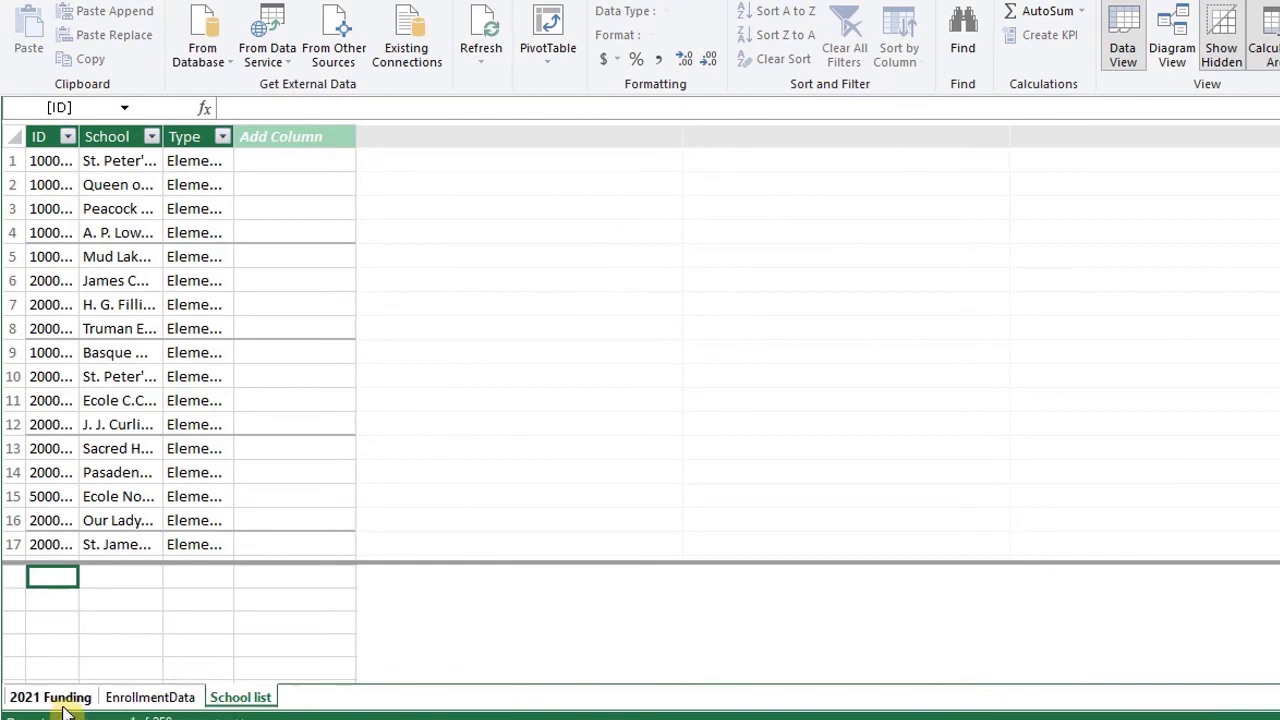
left_click(30, 698)
left_click(110, 700)
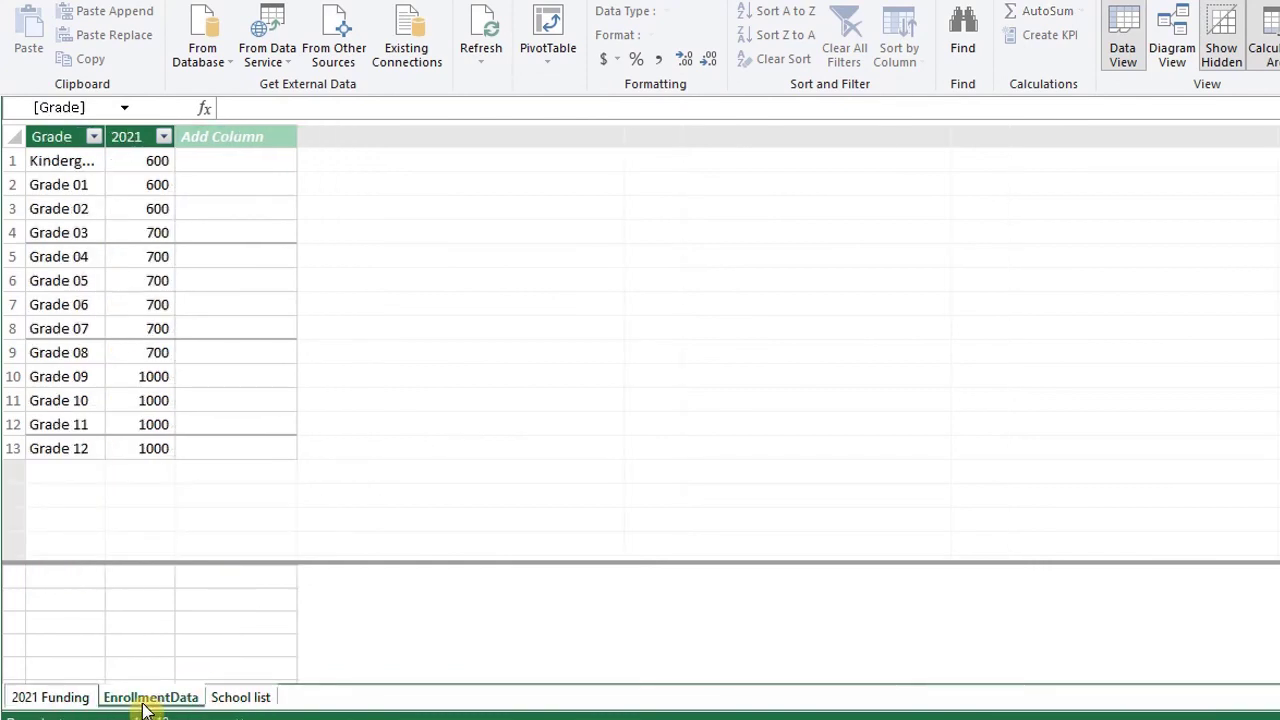